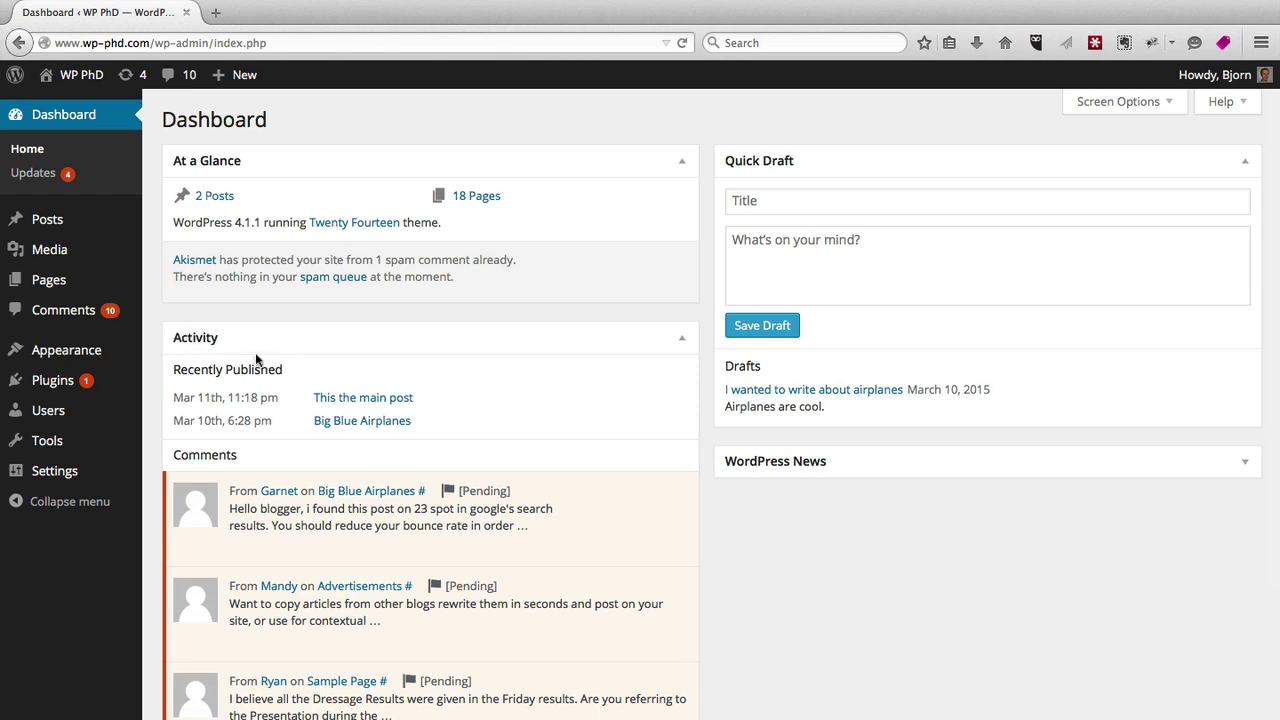
- Scroll through the Dashboard Activity panel to review the ten pending comments
{"action": "scroll", "coordinate": [381, 499], "scroll_direction": "down", "scroll_amount": 2}
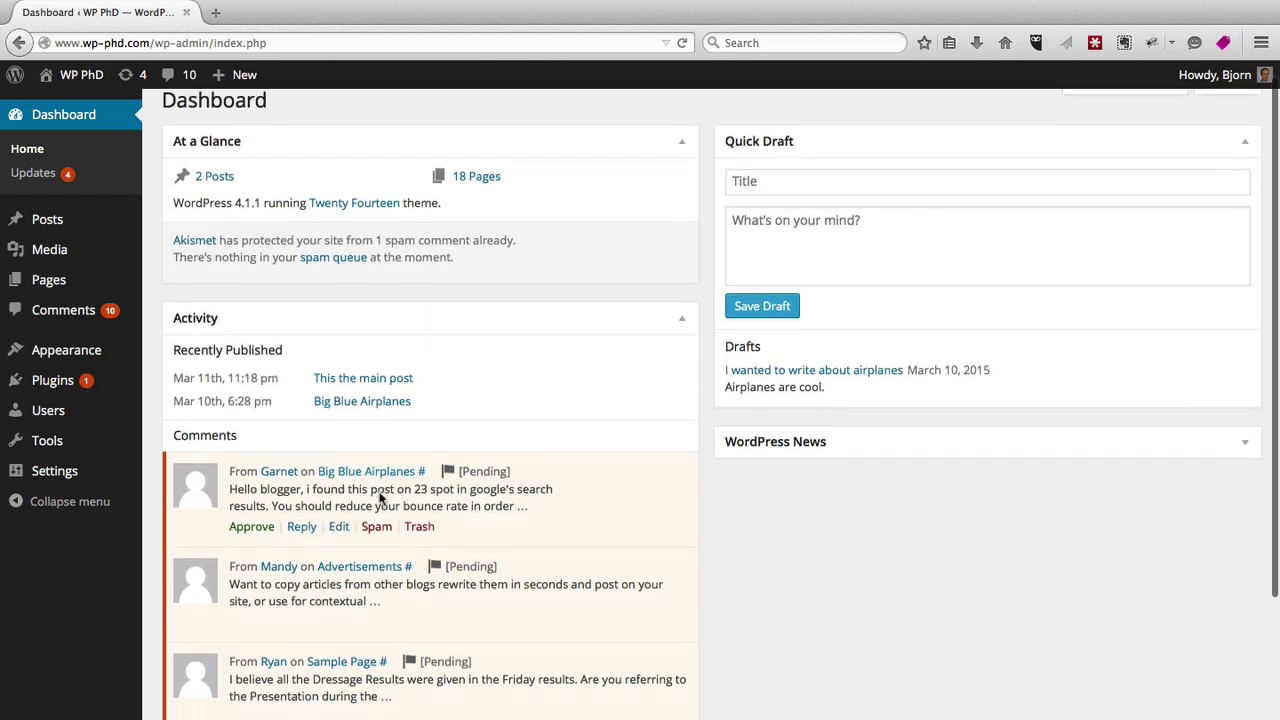
{"action": "scroll", "coordinate": [381, 499], "scroll_direction": "down", "scroll_amount": 3}
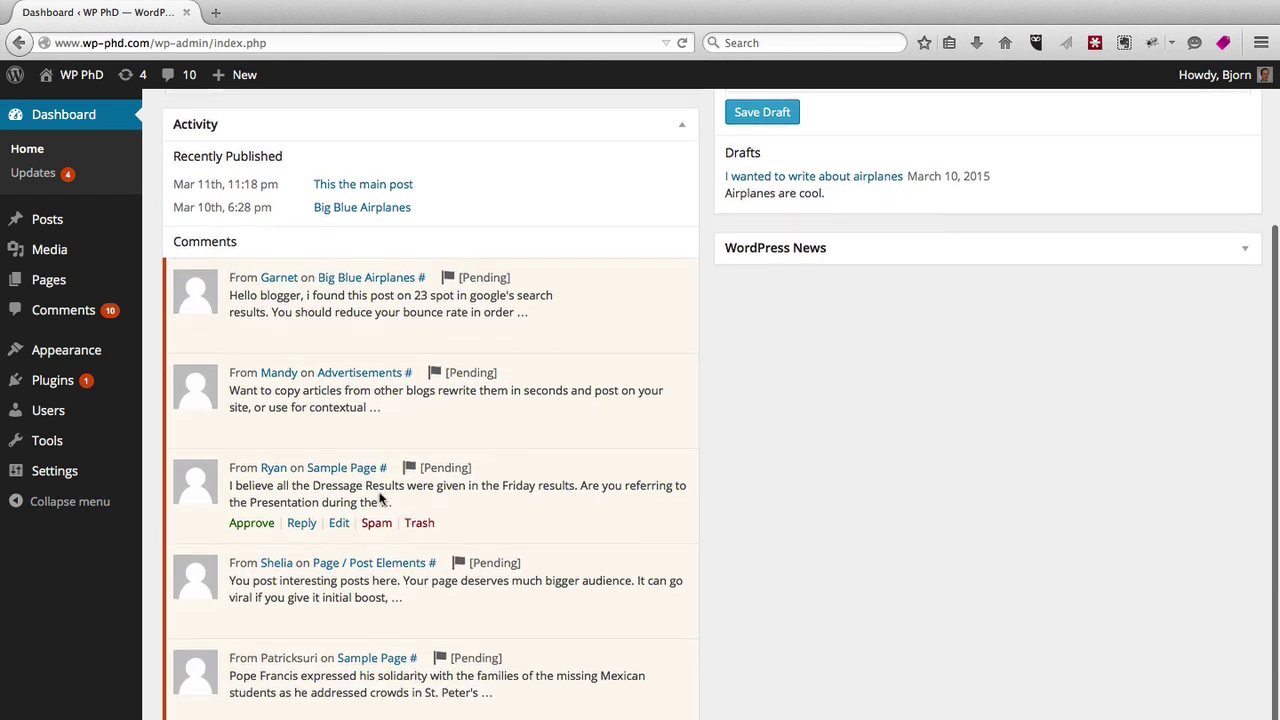
{"action": "scroll", "coordinate": [380, 417], "scroll_direction": "down", "scroll_amount": 1}
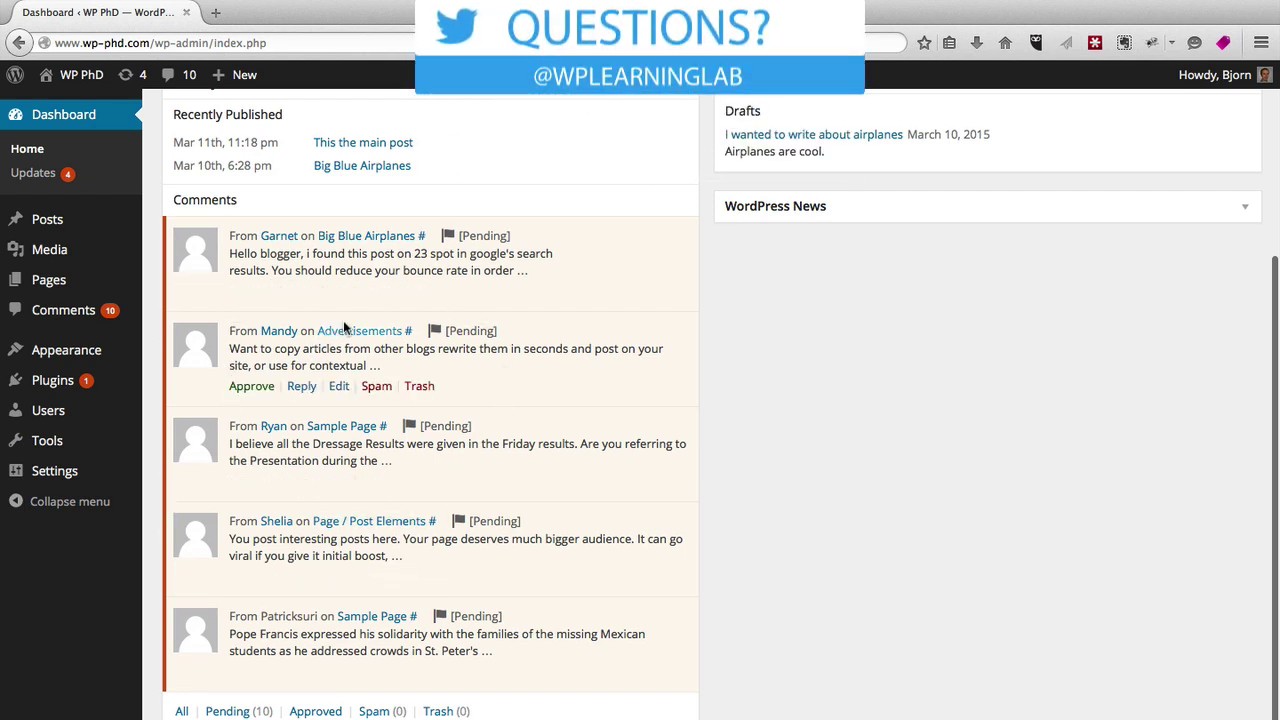
{"action": "scroll", "coordinate": [345, 327], "scroll_direction": "up", "scroll_amount": 1}
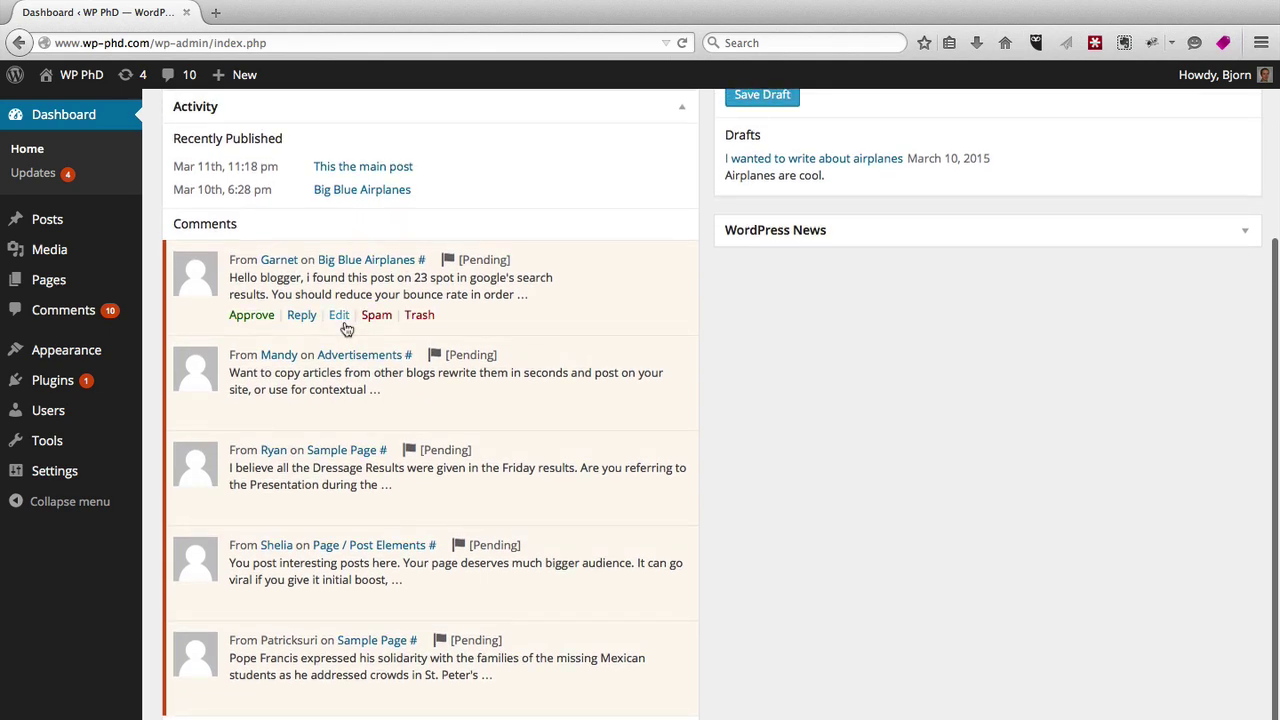
{"action": "scroll", "coordinate": [345, 328], "scroll_direction": "up", "scroll_amount": 3}
{"action": "scroll", "coordinate": [345, 328], "scroll_direction": "up", "scroll_amount": 3}
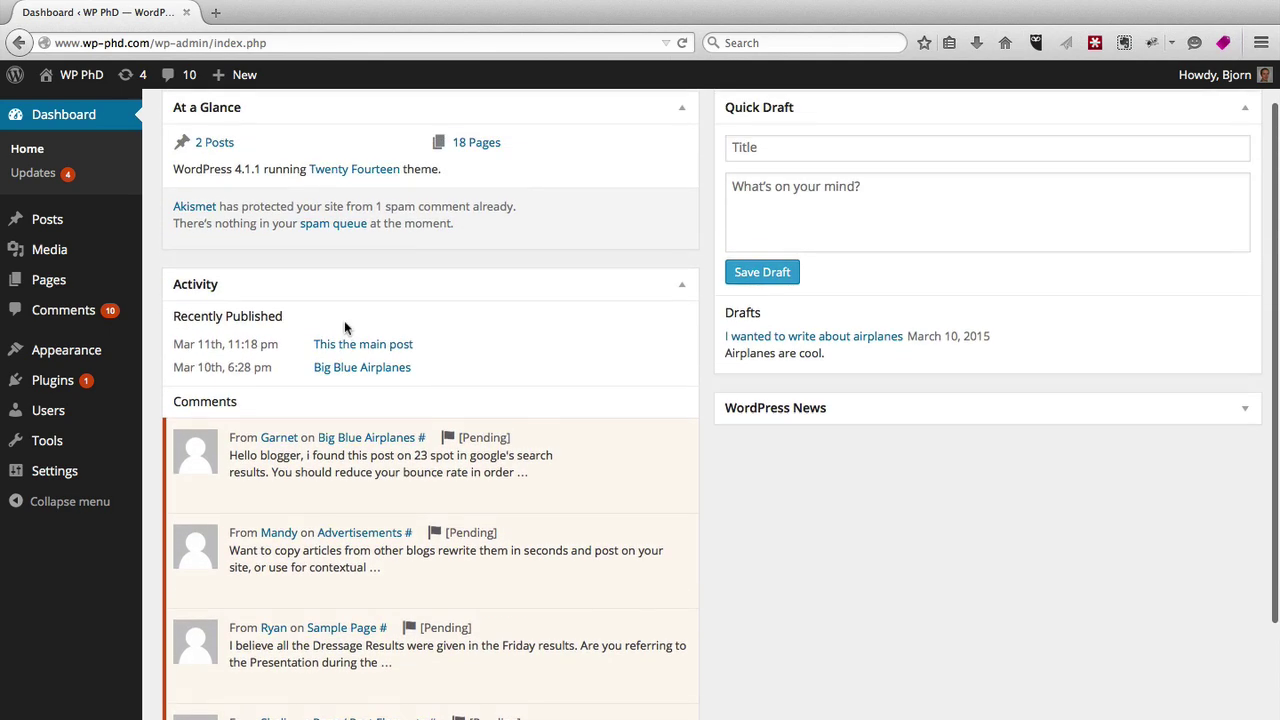
{"action": "scroll", "coordinate": [344, 327], "scroll_direction": "up", "scroll_amount": 2}
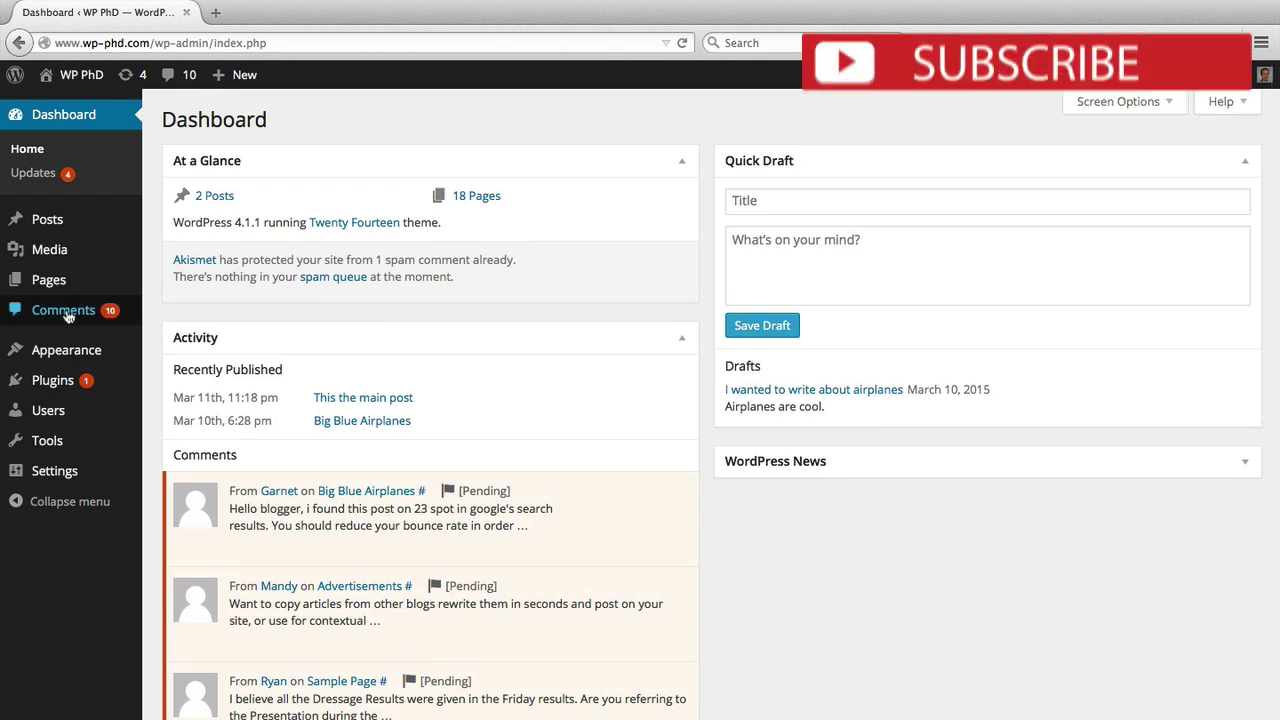
- Open the Comments screen and scroll through the ten pending comments, authors and linked posts
{"action": "left_click", "coordinate": [63, 311]}
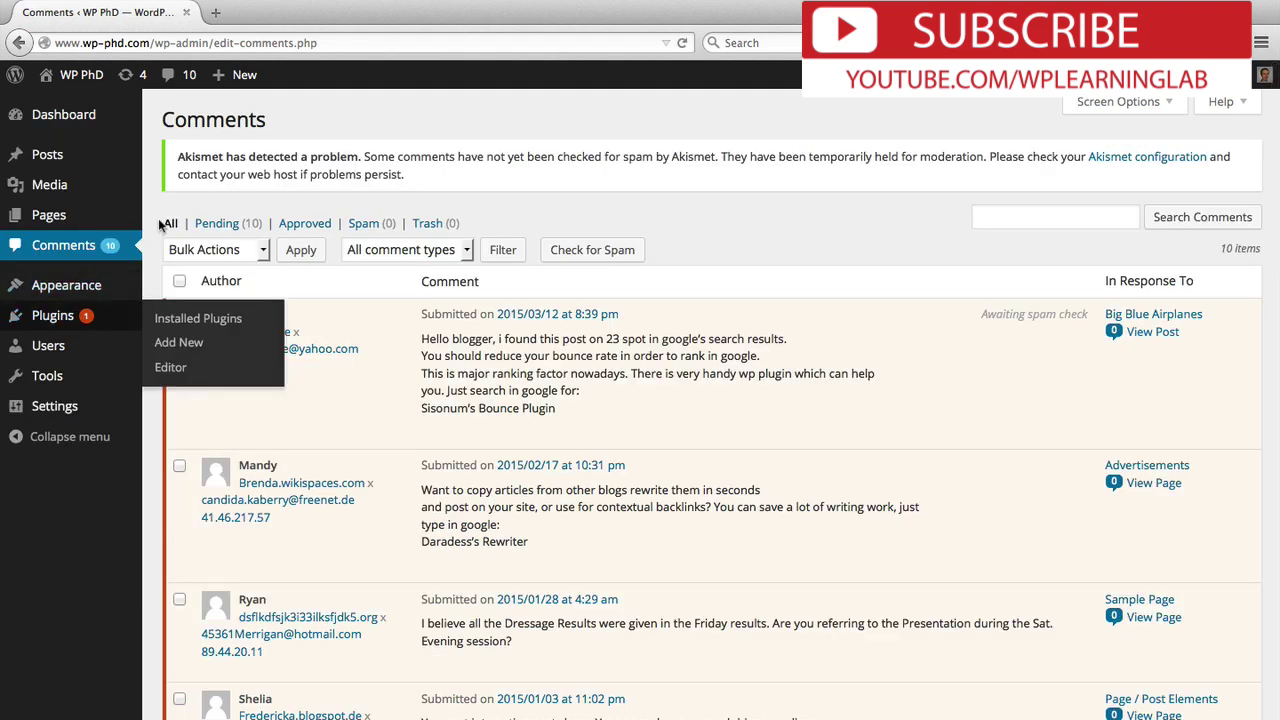
{"action": "scroll", "coordinate": [163, 216], "scroll_direction": "down", "scroll_amount": 2}
{"action": "scroll", "coordinate": [163, 216], "scroll_direction": "down", "scroll_amount": 2}
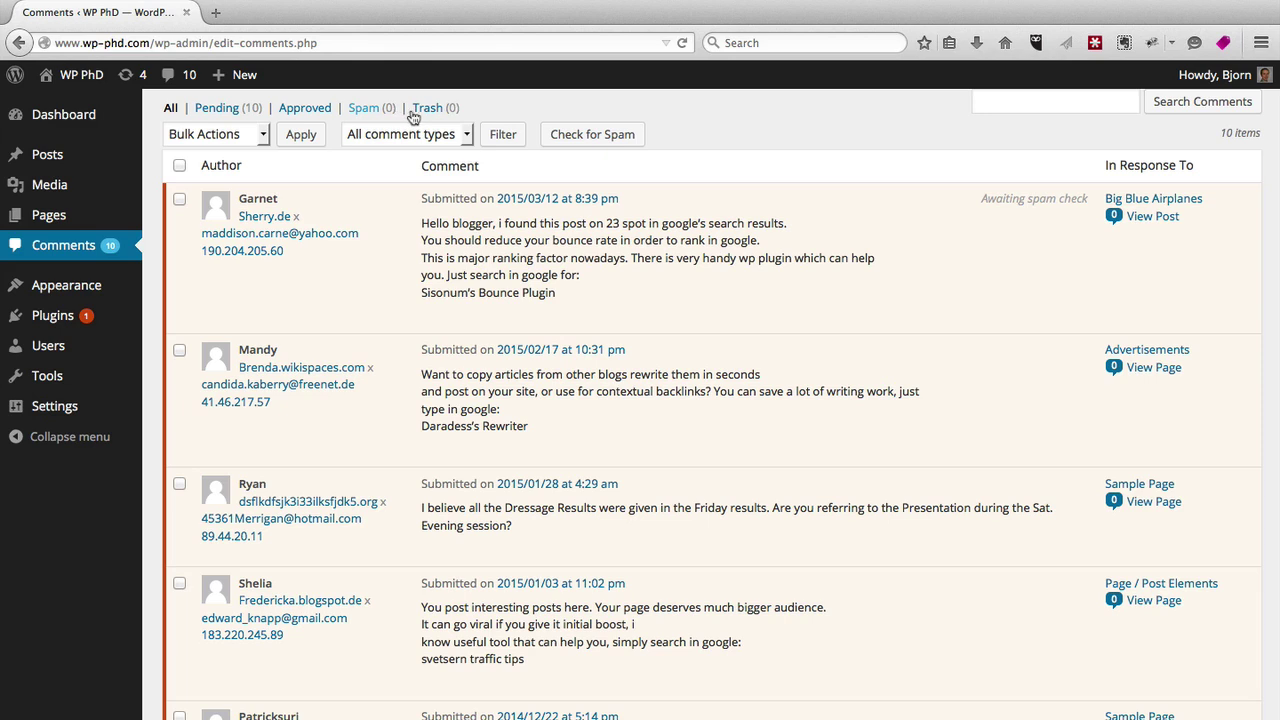
{"action": "mouse_move", "coordinate": [660, 510]}
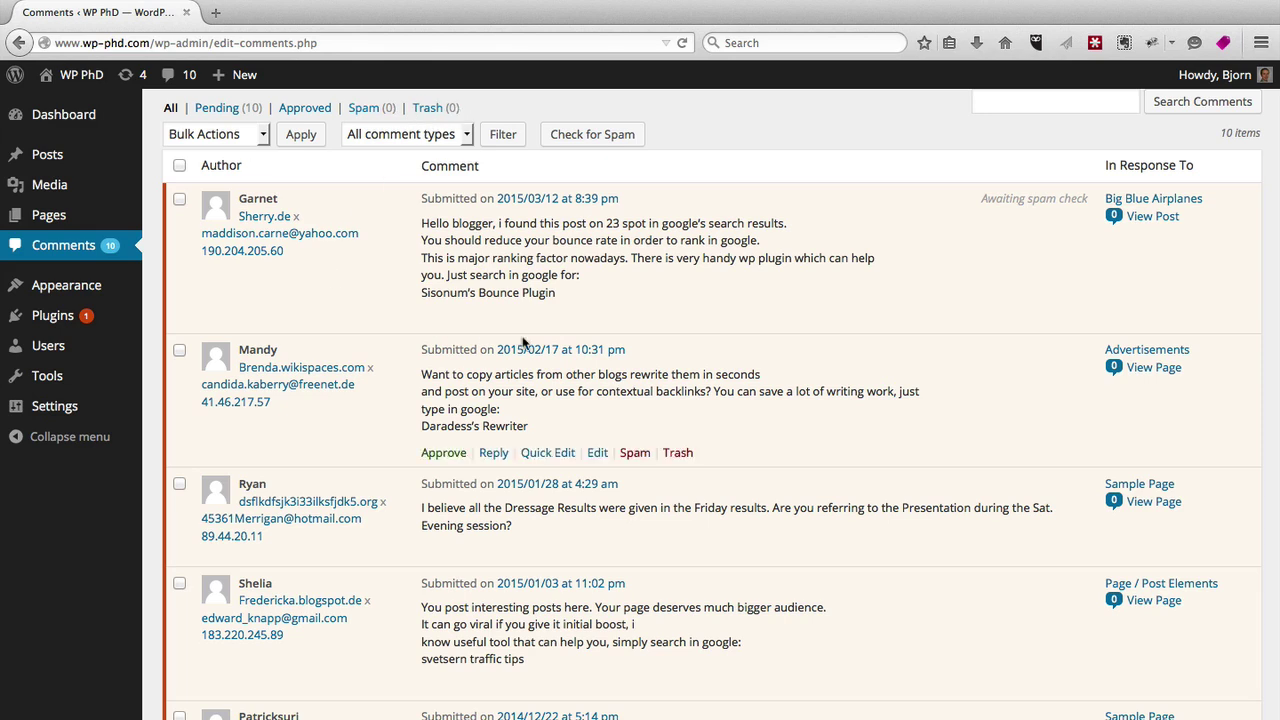
{"action": "scroll", "coordinate": [522, 296], "scroll_direction": "down", "scroll_amount": 3}
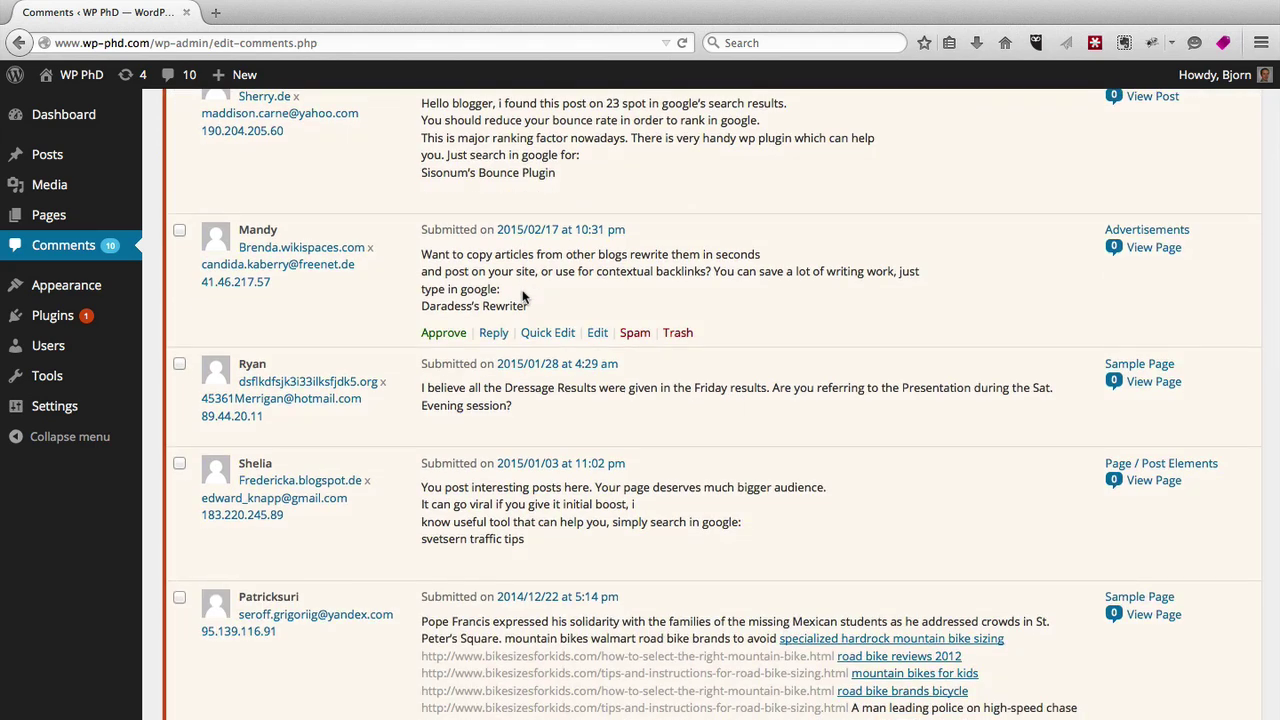
{"action": "scroll", "coordinate": [522, 296], "scroll_direction": "up", "scroll_amount": 3}
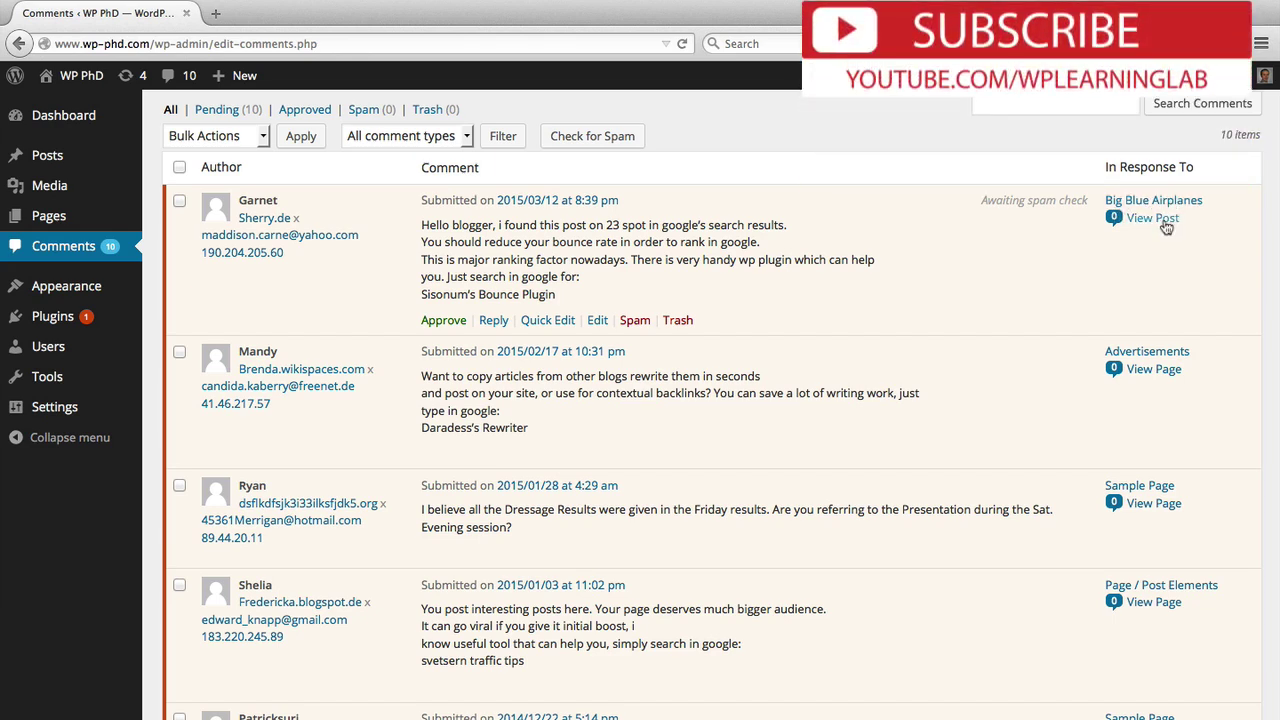
- Open the Big Blue Airplanes post in a new tab and view its comment area
{"action": "left_click", "coordinate": [1160, 219], "text": "super"}
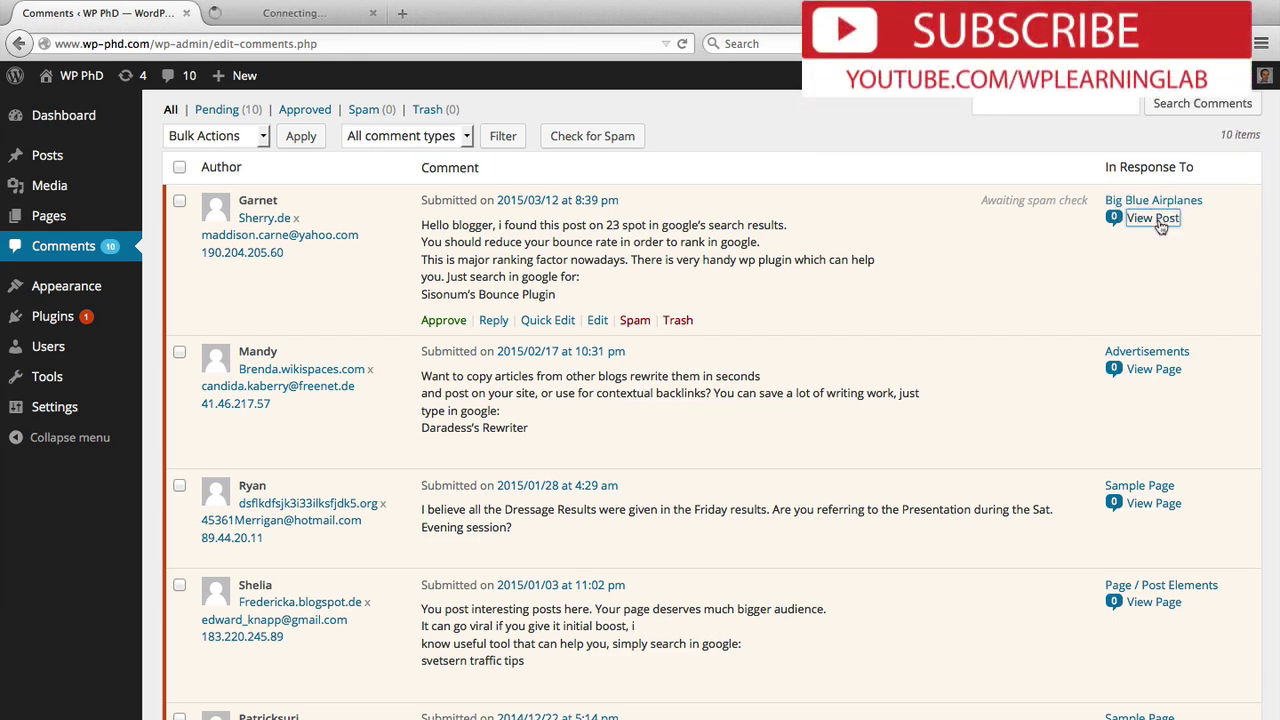
{"action": "left_click", "coordinate": [330, 18]}
{"action": "scroll", "coordinate": [287, 355], "scroll_direction": "down", "scroll_amount": 3}
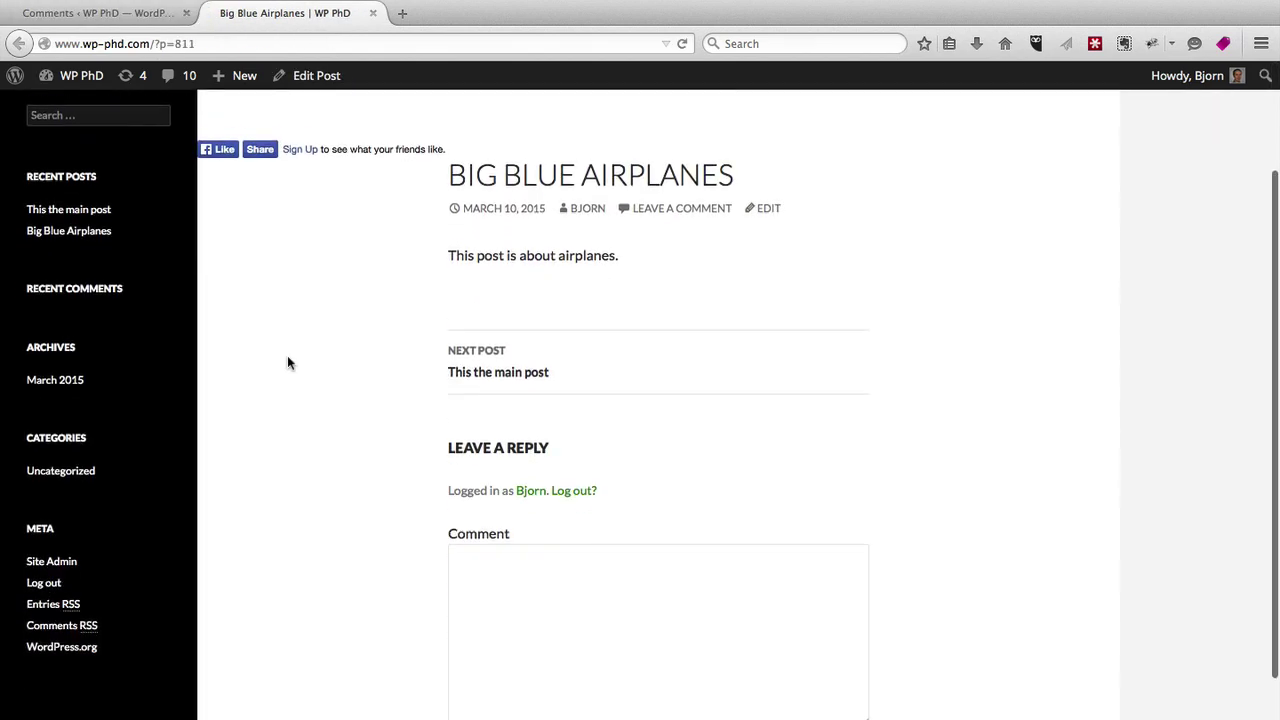
{"action": "scroll", "coordinate": [287, 355], "scroll_direction": "down", "scroll_amount": 2}
{"action": "left_click", "coordinate": [530, 466]}
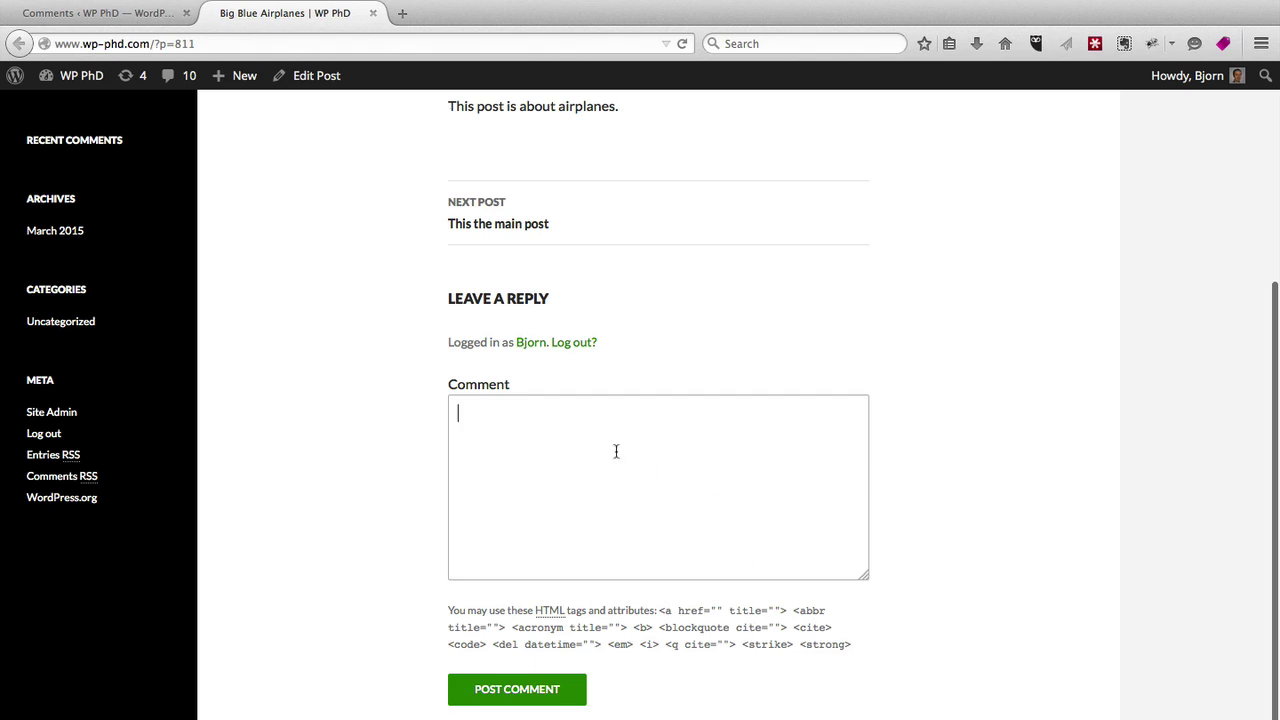
- Approve the bounce-rate comment and reload the post to see it published
{"action": "left_click", "coordinate": [138, 22]}
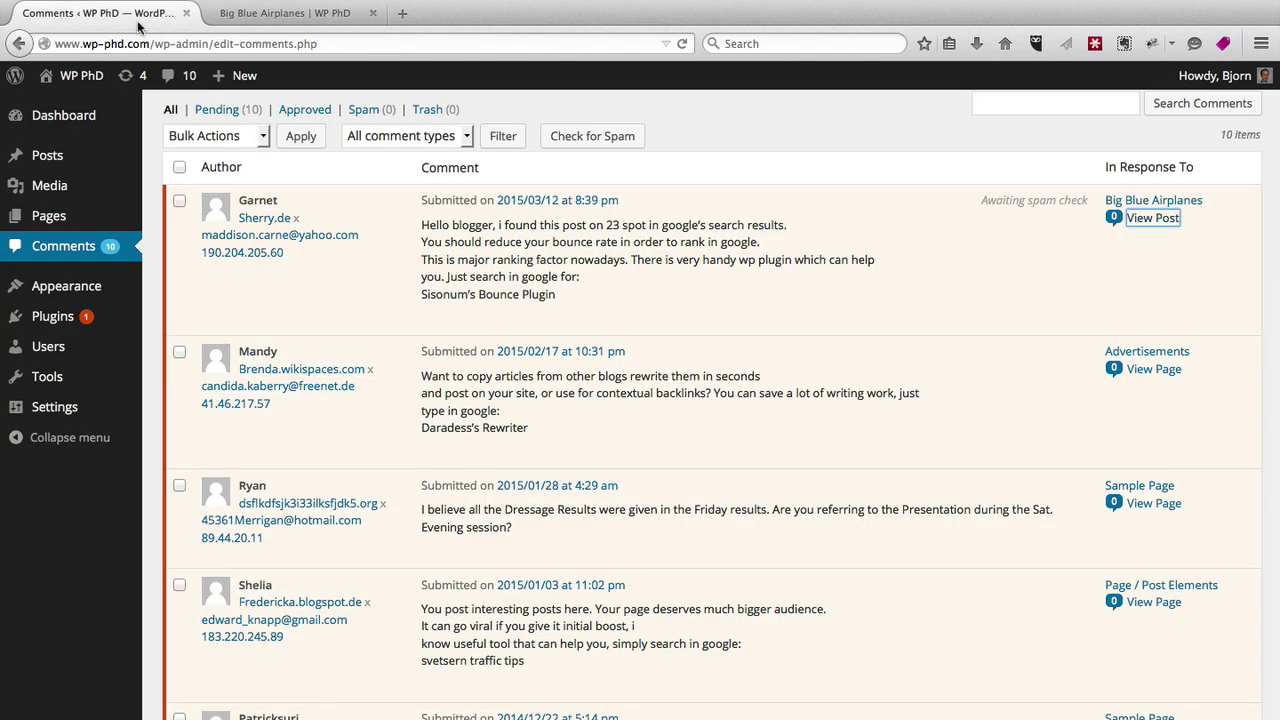
{"action": "mouse_move", "coordinate": [640, 258]}
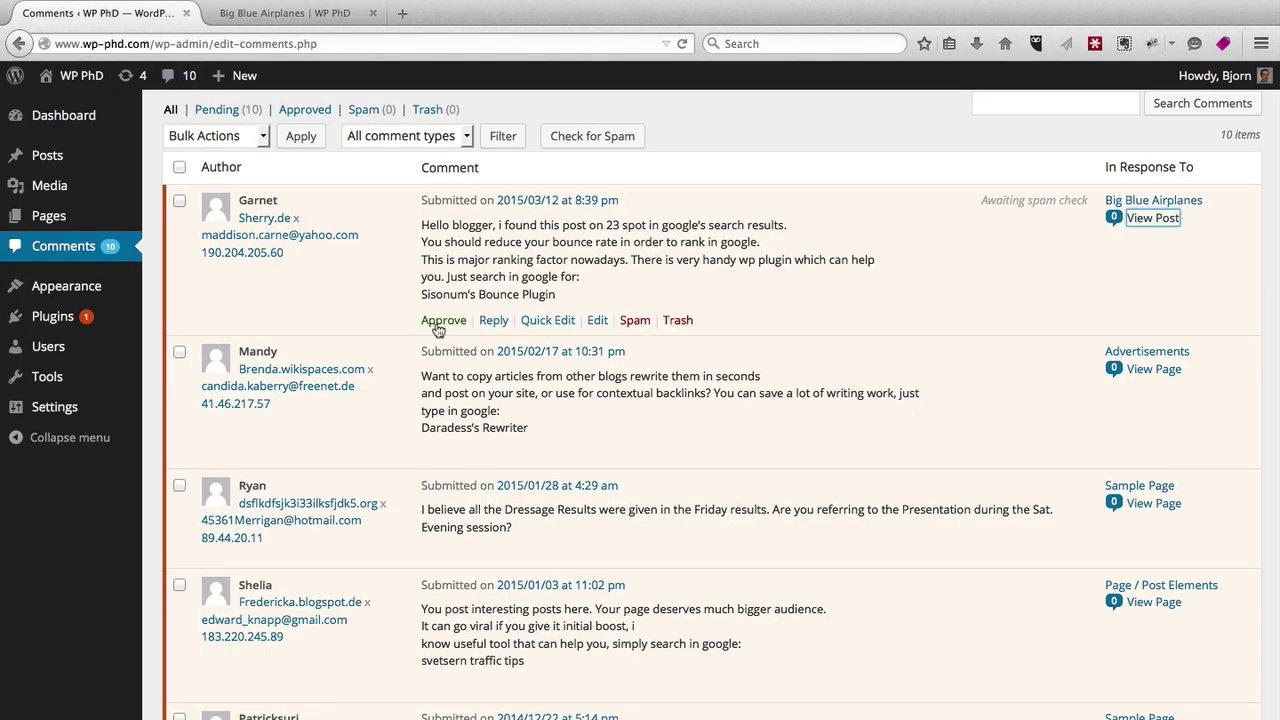
{"action": "left_click", "coordinate": [440, 322]}
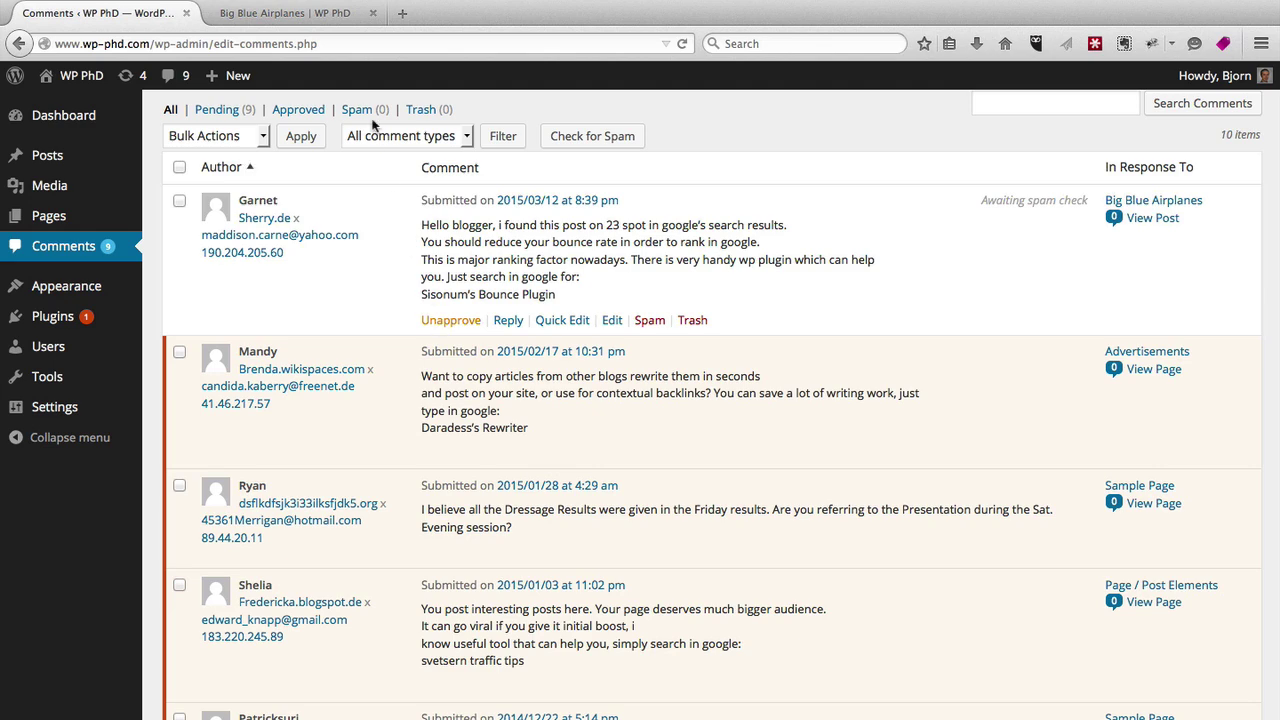
{"action": "left_click", "coordinate": [349, 18]}
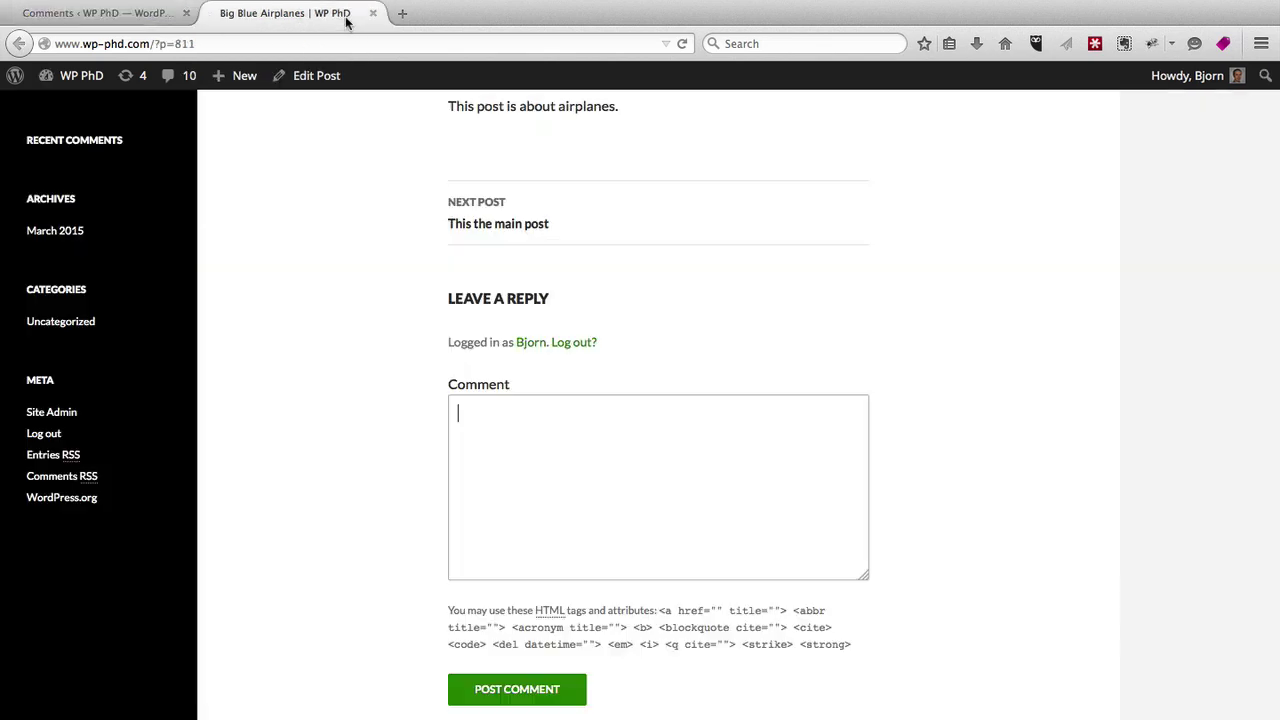
{"action": "left_click", "coordinate": [681, 44]}
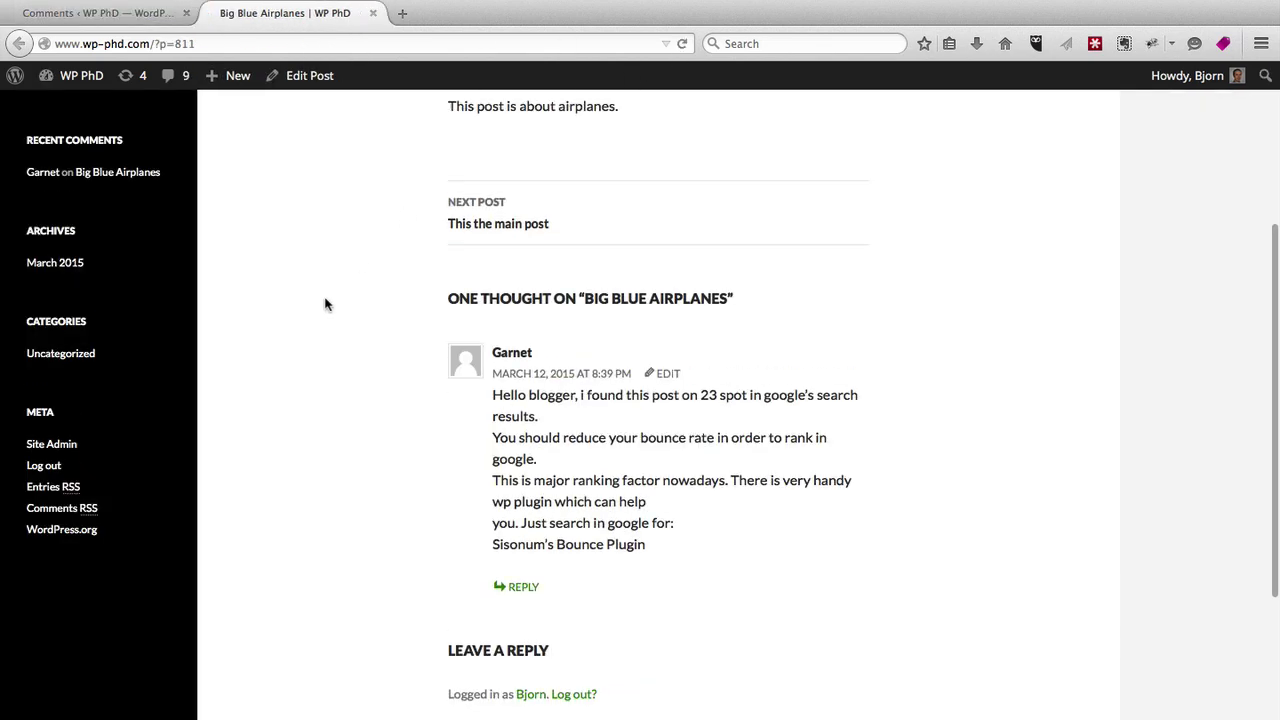
{"action": "scroll", "coordinate": [325, 304], "scroll_direction": "down", "scroll_amount": 2}
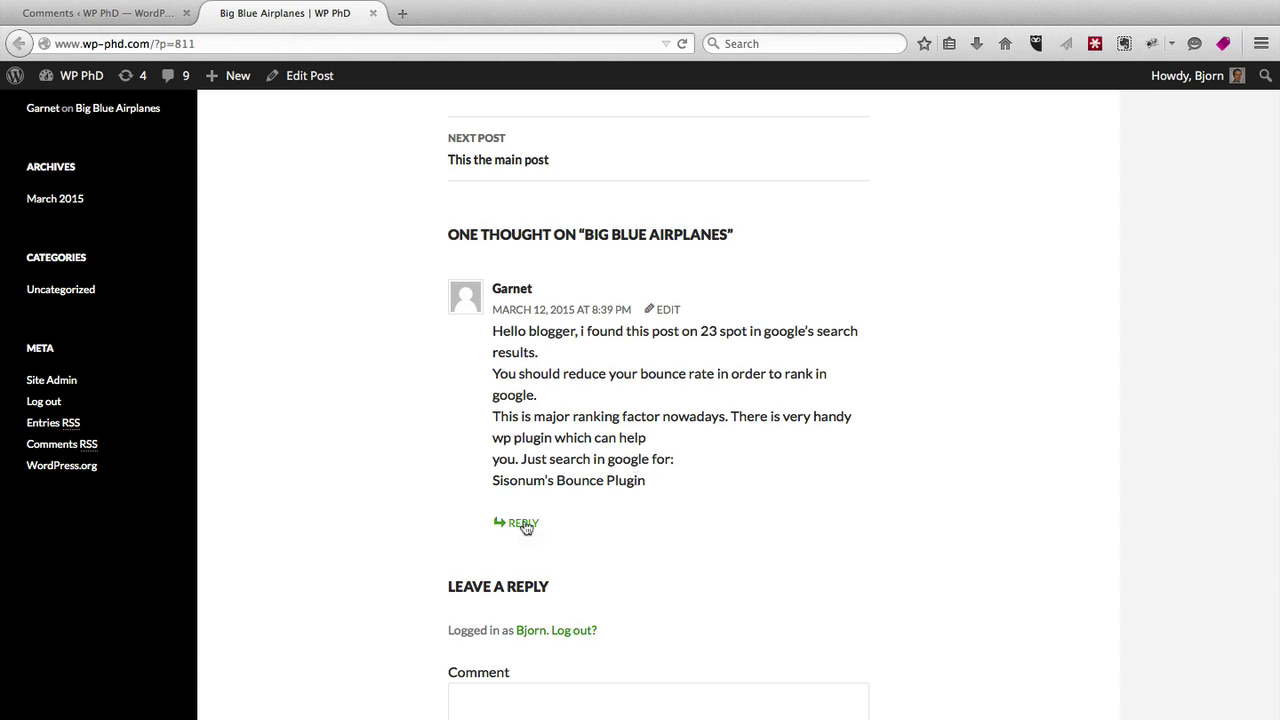
- Reply 'Thanks for posting.' under the approved bounce-rate comment on the Big Blue Airplanes post
{"action": "left_click", "coordinate": [524, 524]}
{"action": "scroll", "coordinate": [408, 558], "scroll_direction": "down", "scroll_amount": 2}
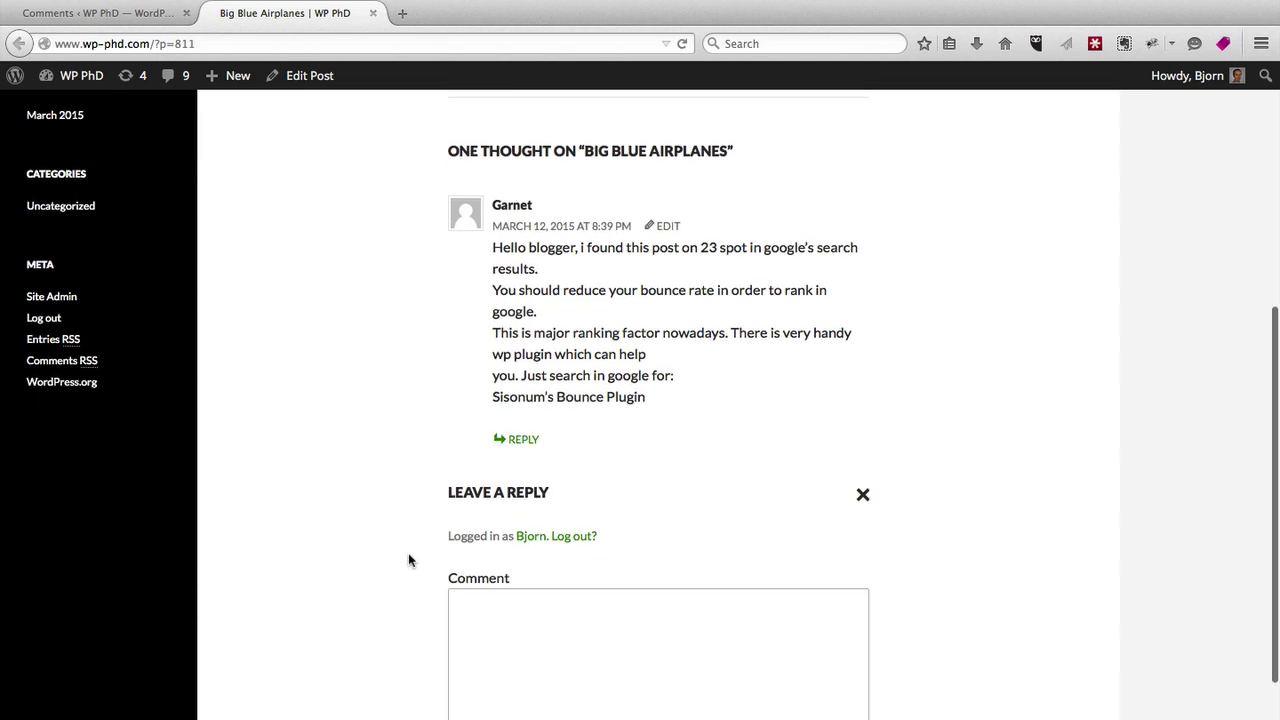
{"action": "scroll", "coordinate": [408, 560], "scroll_direction": "down", "scroll_amount": 2}
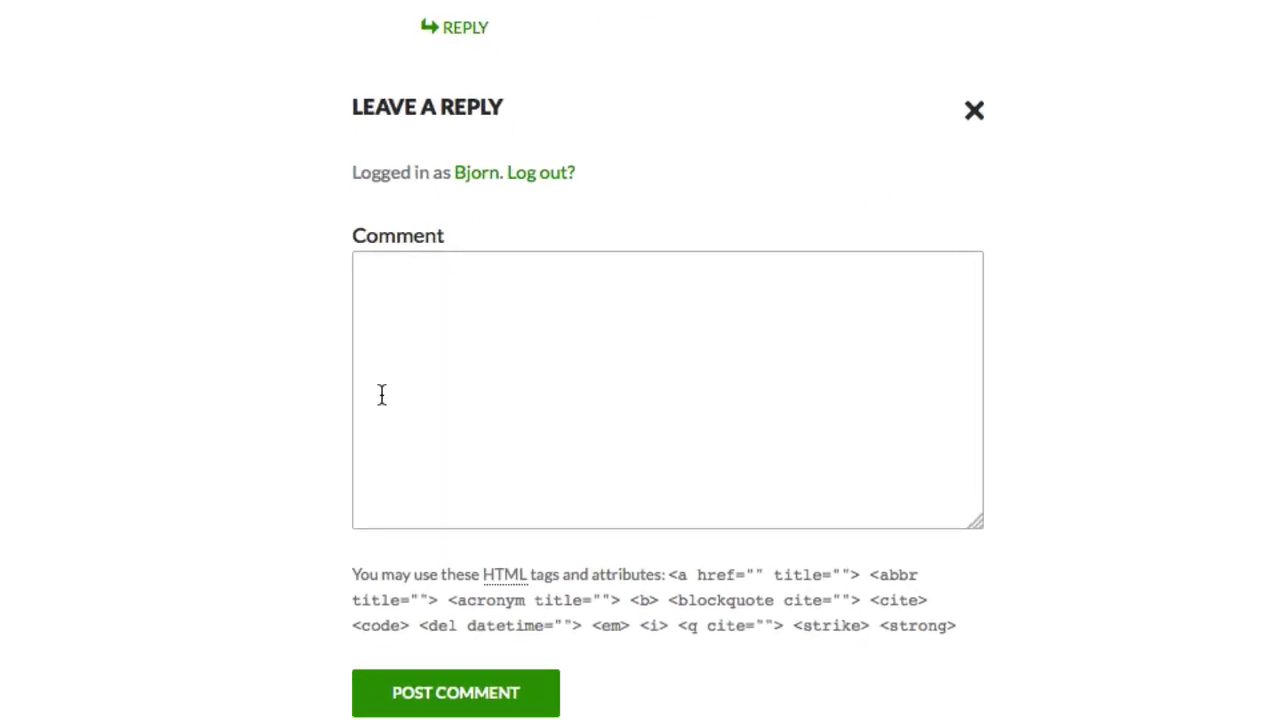
{"action": "type", "text": "Thanks for posting"}
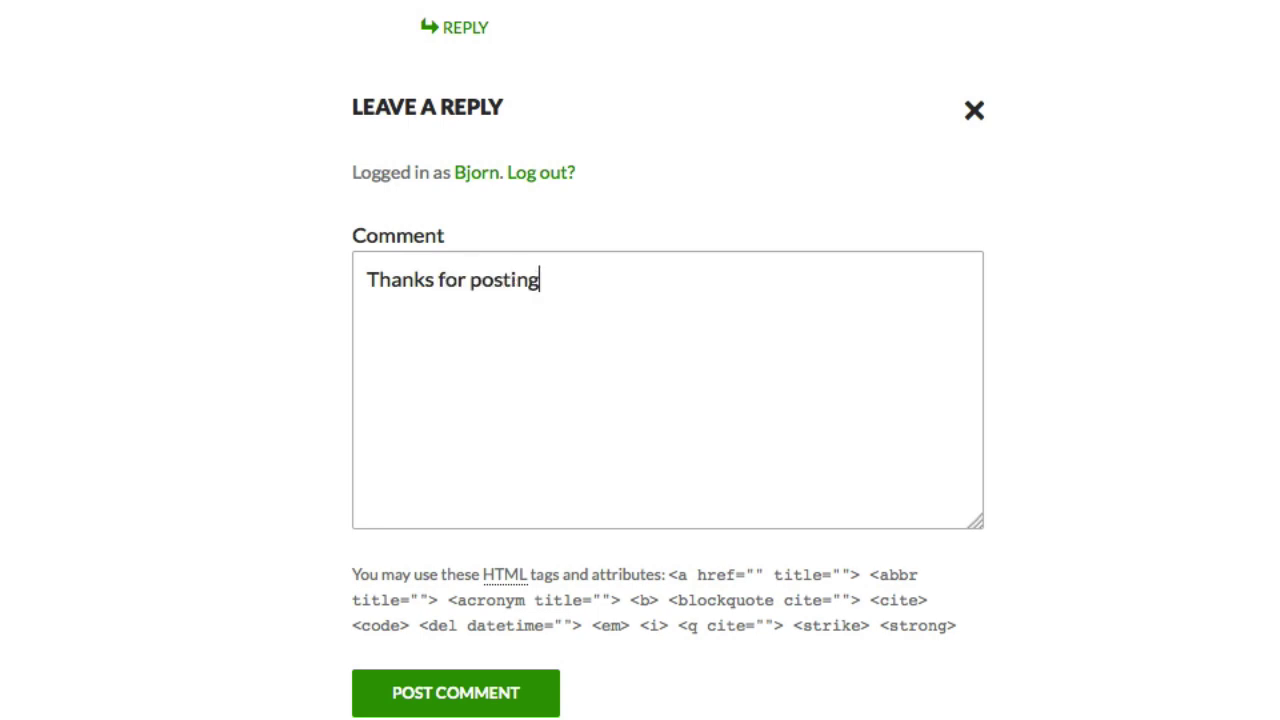
{"action": "type", "text": "."}
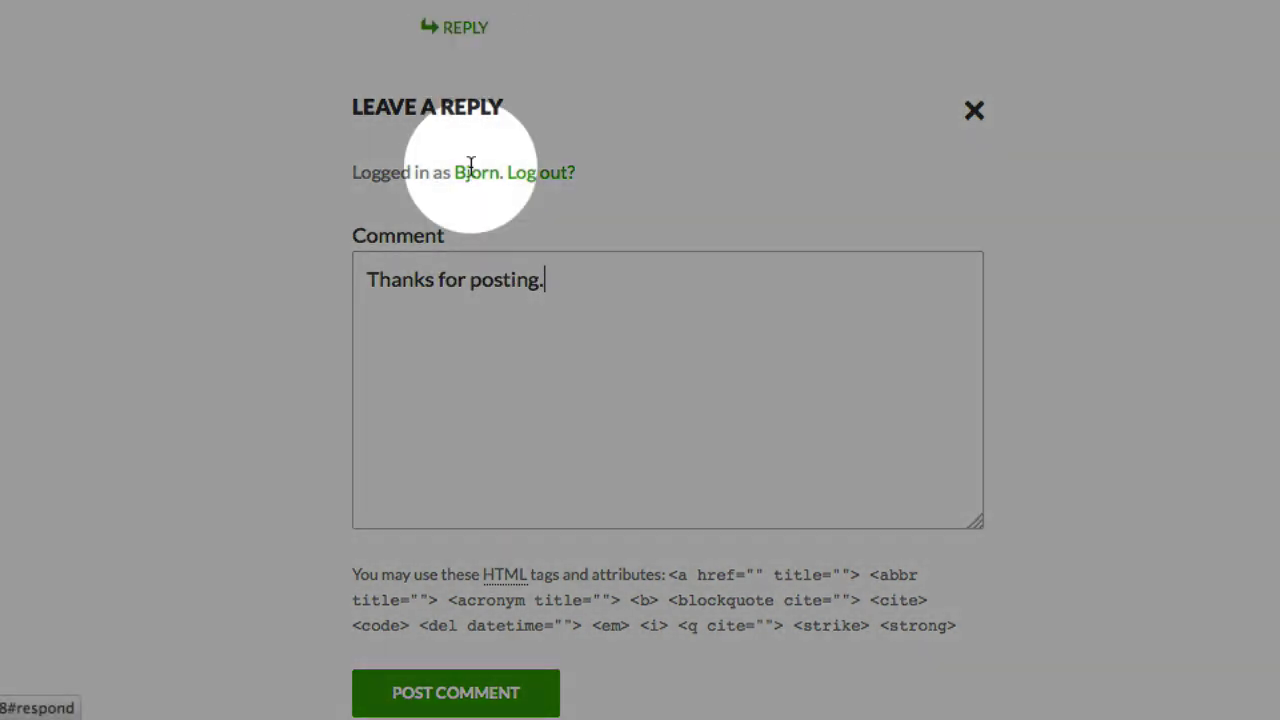
{"action": "left_click", "coordinate": [492, 698]}
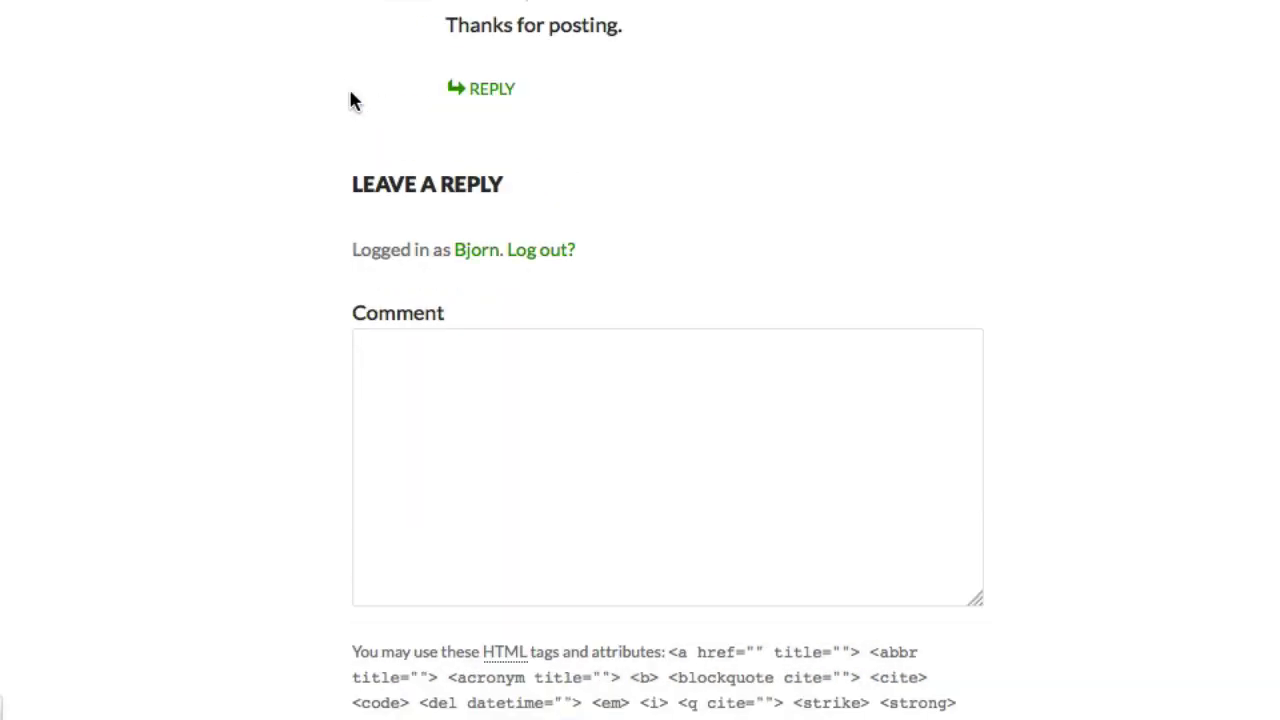
{"action": "scroll", "coordinate": [300, 94], "scroll_direction": "up", "scroll_amount": 3}
{"action": "scroll", "coordinate": [300, 94], "scroll_direction": "up", "scroll_amount": 2}
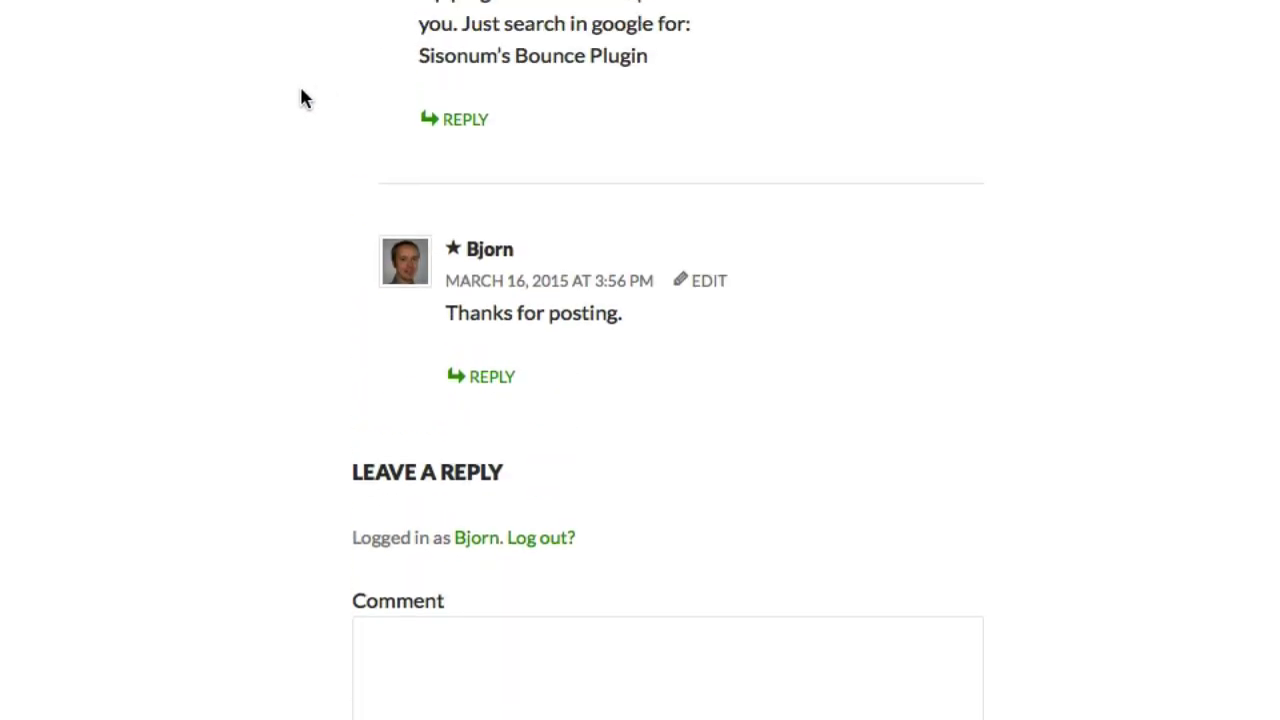
{"action": "scroll", "coordinate": [514, 296], "scroll_direction": "up", "scroll_amount": 1}
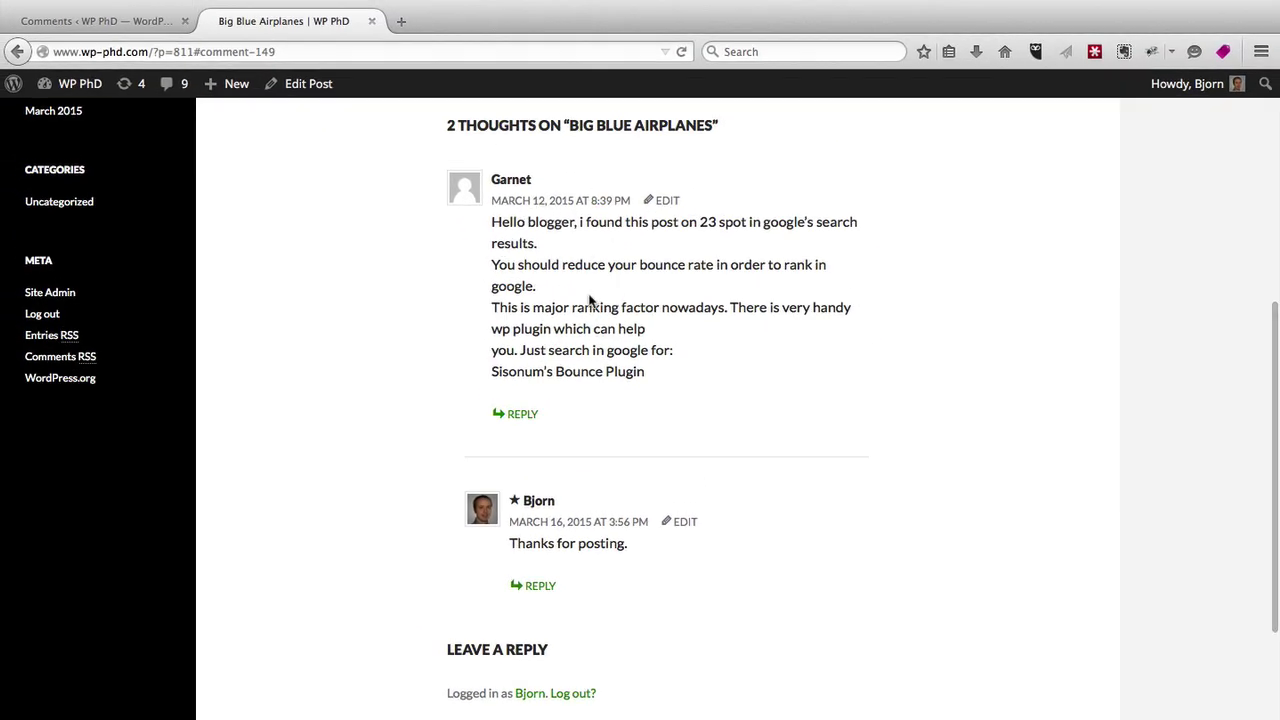
{"action": "left_click", "coordinate": [140, 21]}
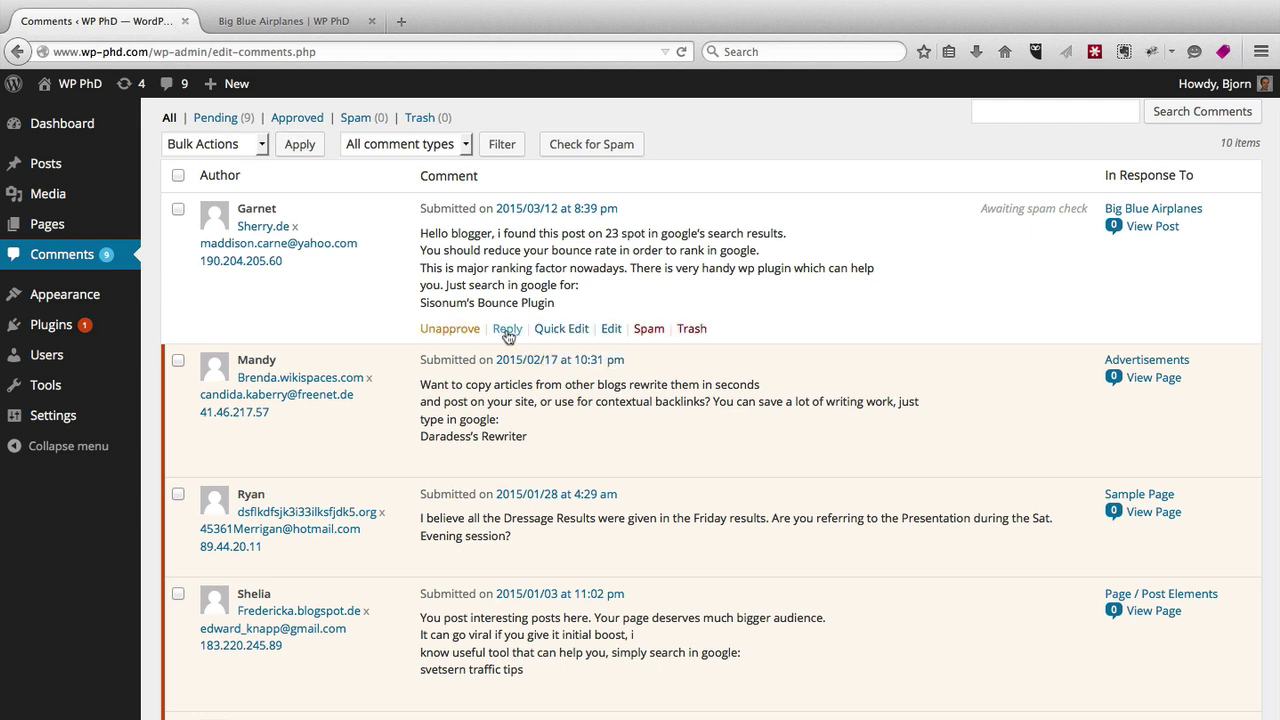
- Reply 'Great insight.' to the bounce-rate comment from the admin comments list
{"action": "left_click", "coordinate": [510, 330]}
{"action": "type", "text": "TH"}
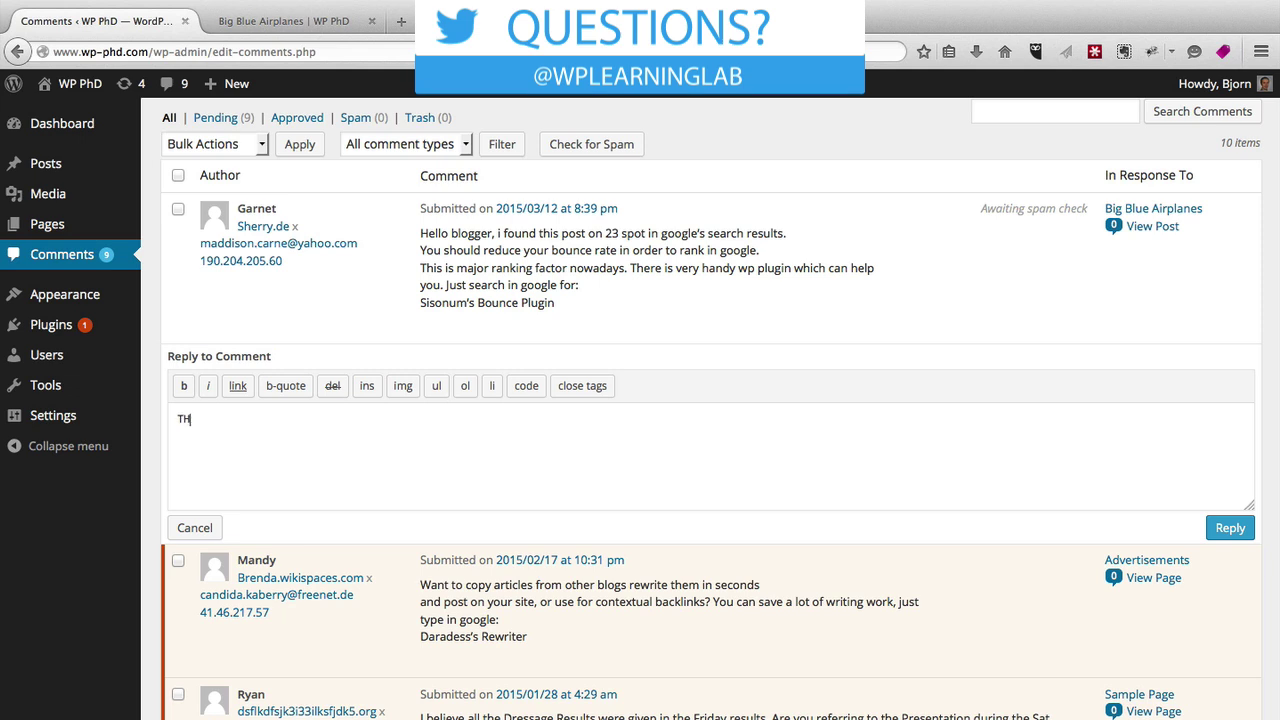
{"action": "type", "text": "is"}
{"action": "key", "text": "BackSpace"}
{"action": "key", "text": "BackSpace"}
{"action": "key", "text": "BackSpace"}
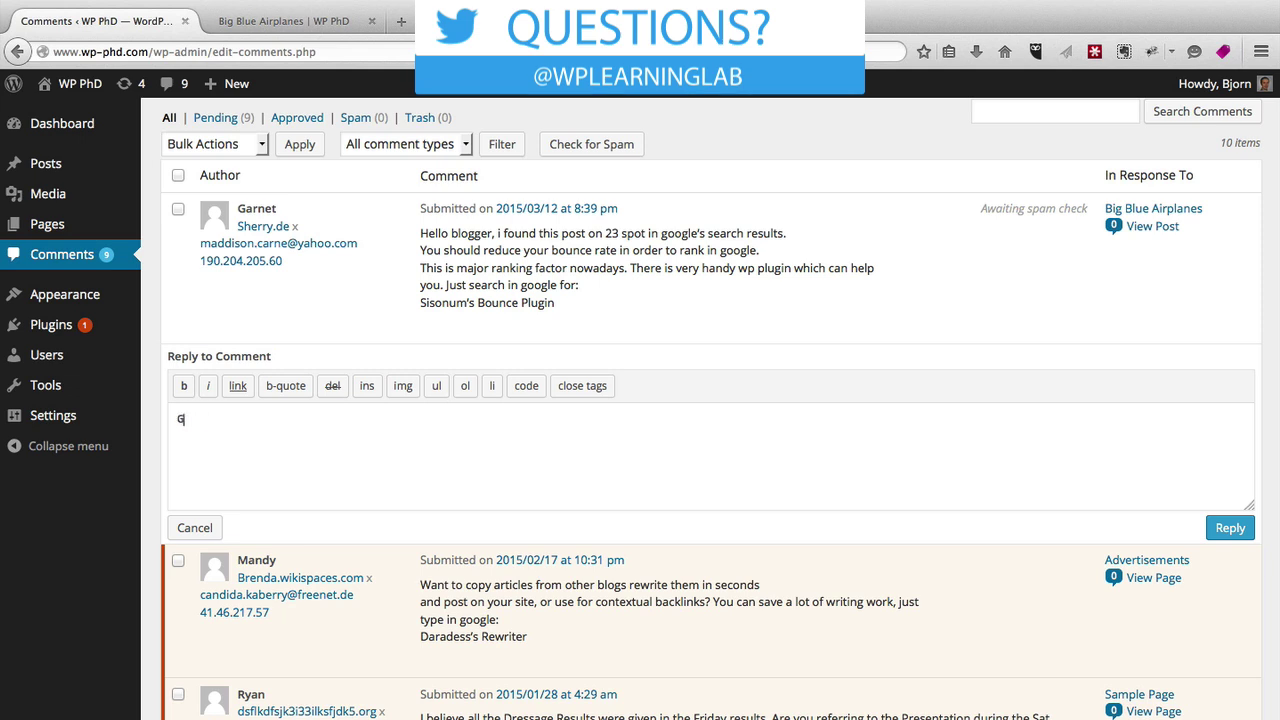
{"action": "type", "text": "reat insight."}
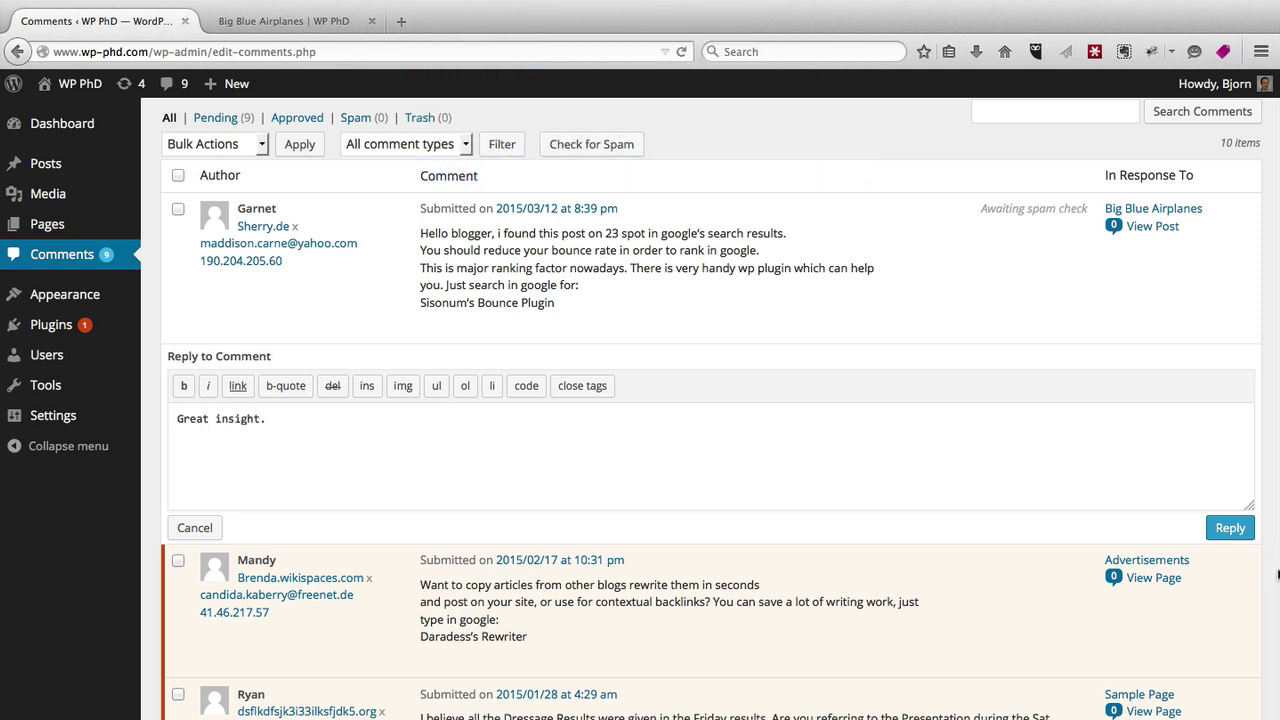
{"action": "left_click", "coordinate": [1229, 528]}
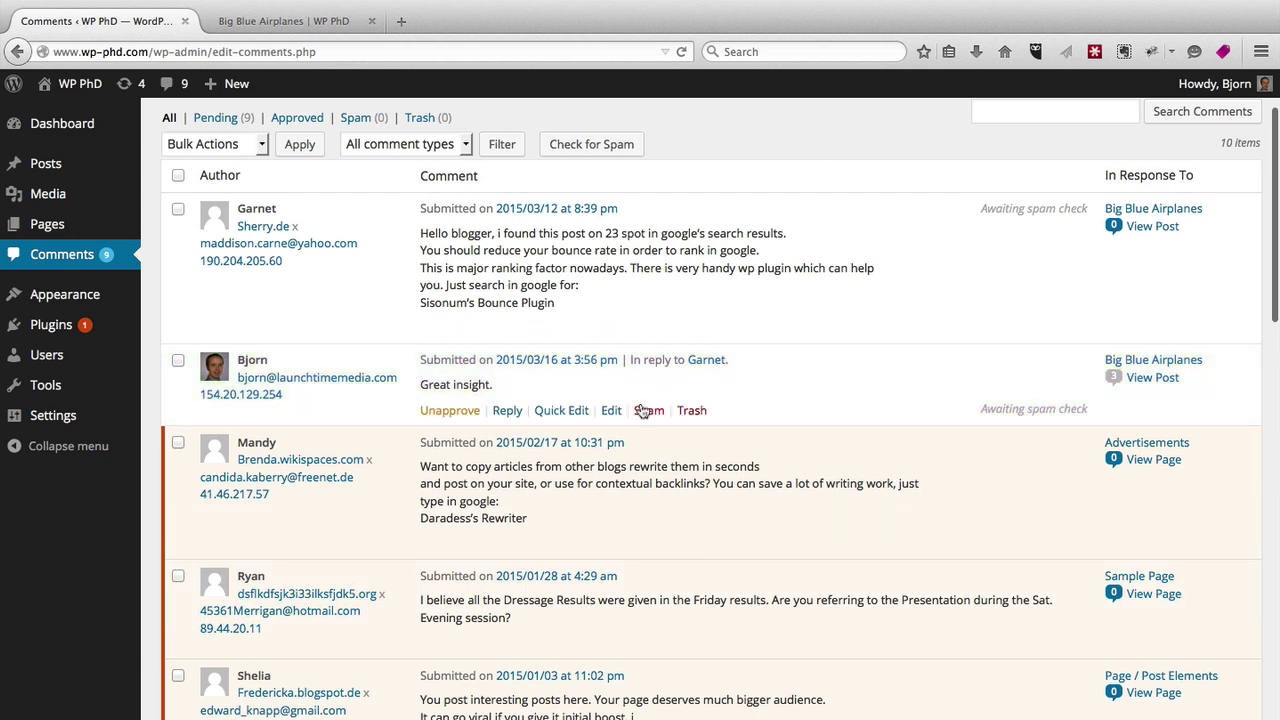
{"action": "mouse_move", "coordinate": [605, 323]}
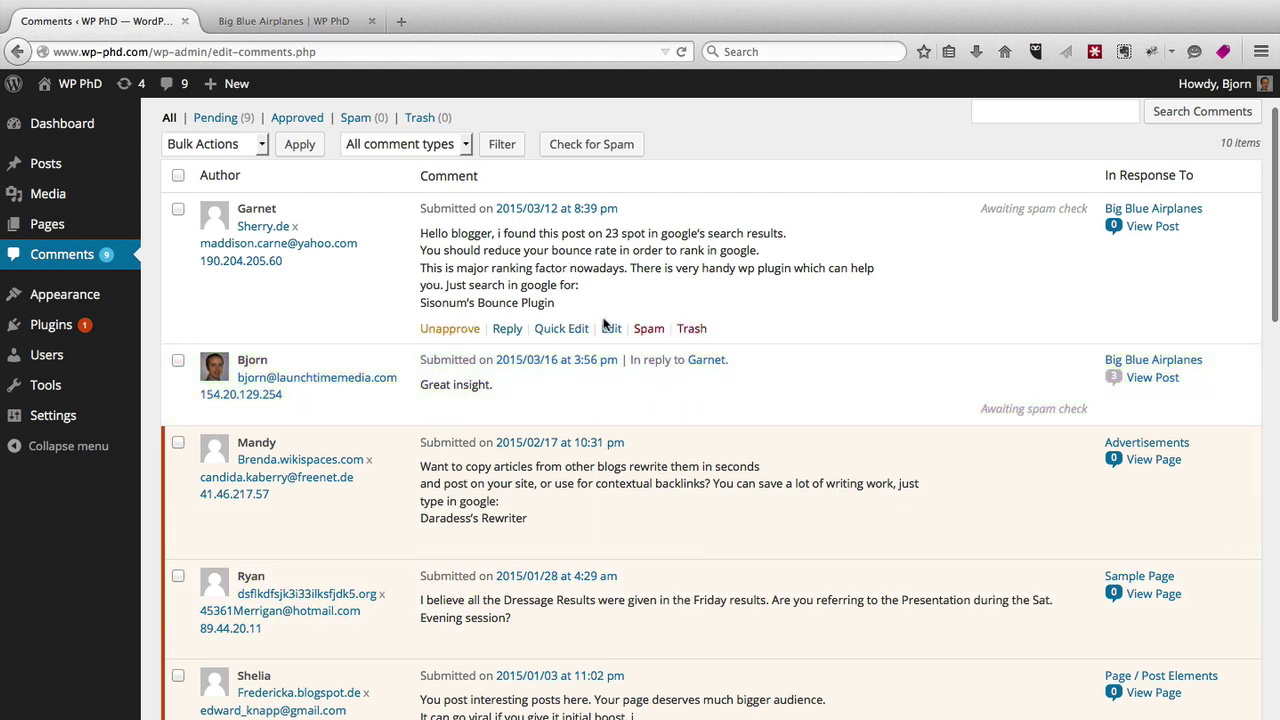
- Reload the comments list to show the newly posted replies
{"action": "left_click", "coordinate": [683, 52]}
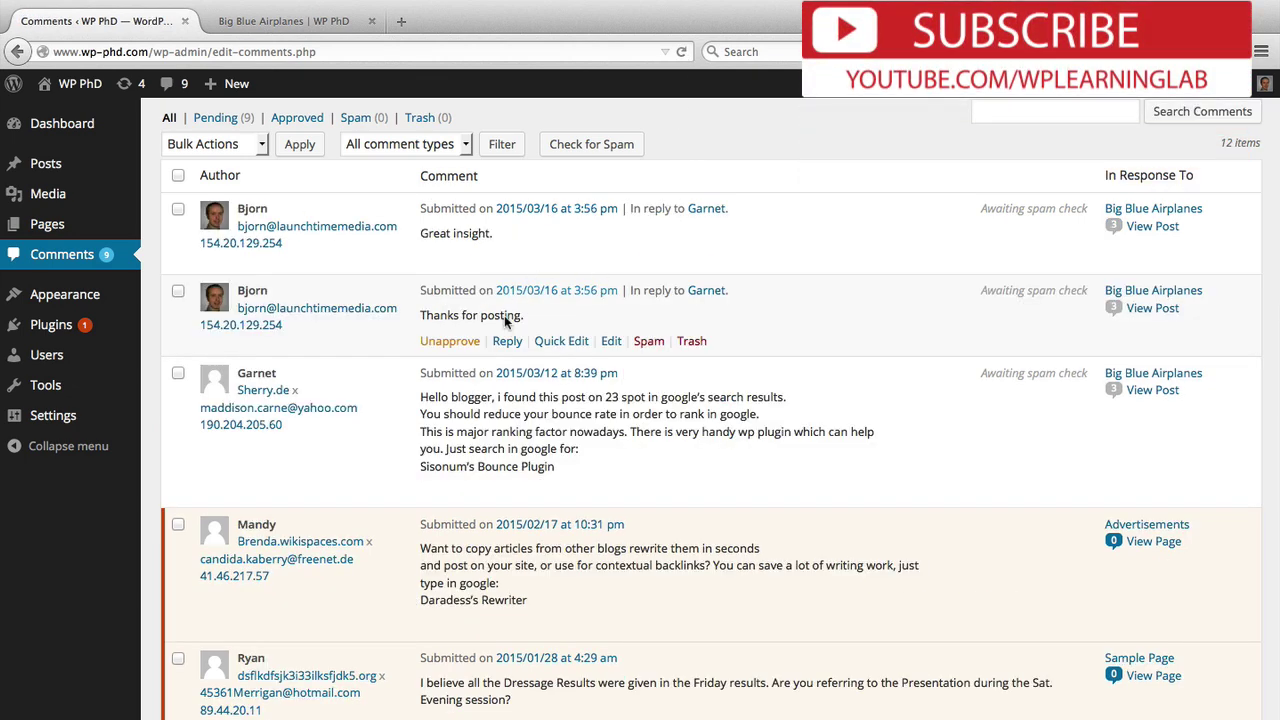
{"action": "triple_click", "coordinate": [493, 312]}
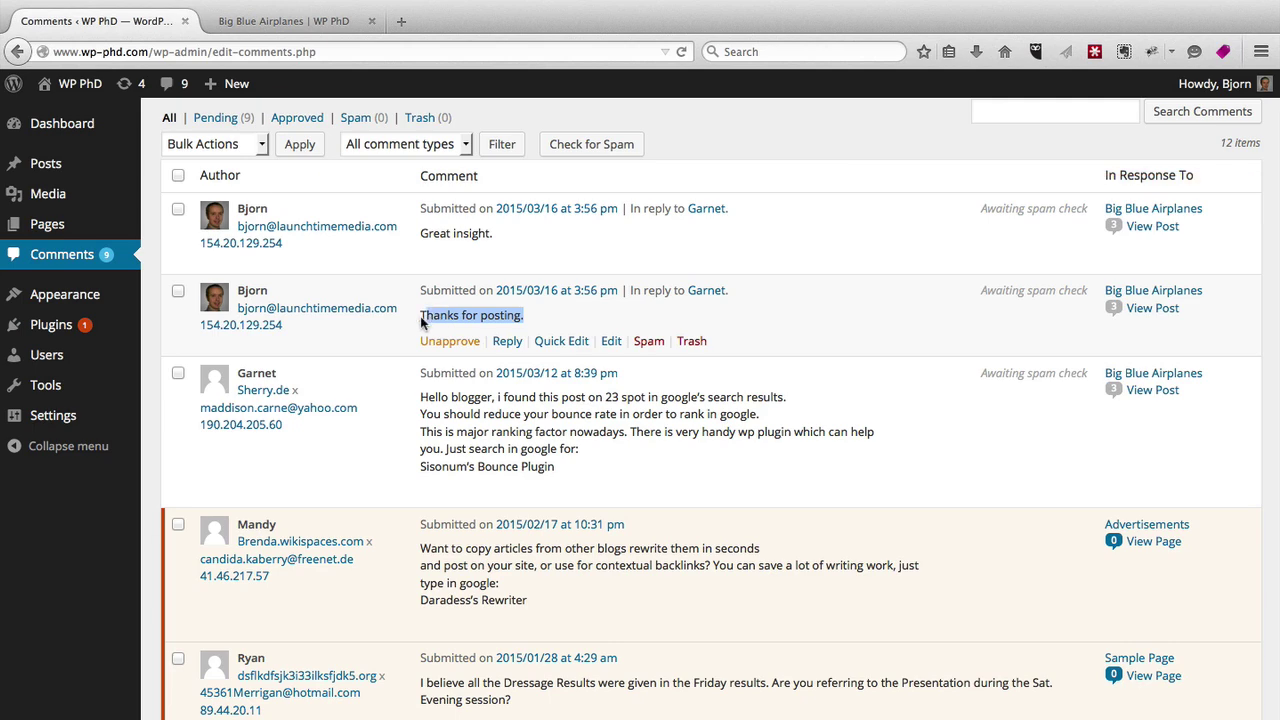
{"action": "left_click", "coordinate": [403, 340]}
- Mark the article-rewriting comment as spam and trash the Dressage Results question
{"action": "scroll", "coordinate": [401, 340], "scroll_direction": "down", "scroll_amount": 1}
{"action": "scroll", "coordinate": [401, 340], "scroll_direction": "down", "scroll_amount": 1}
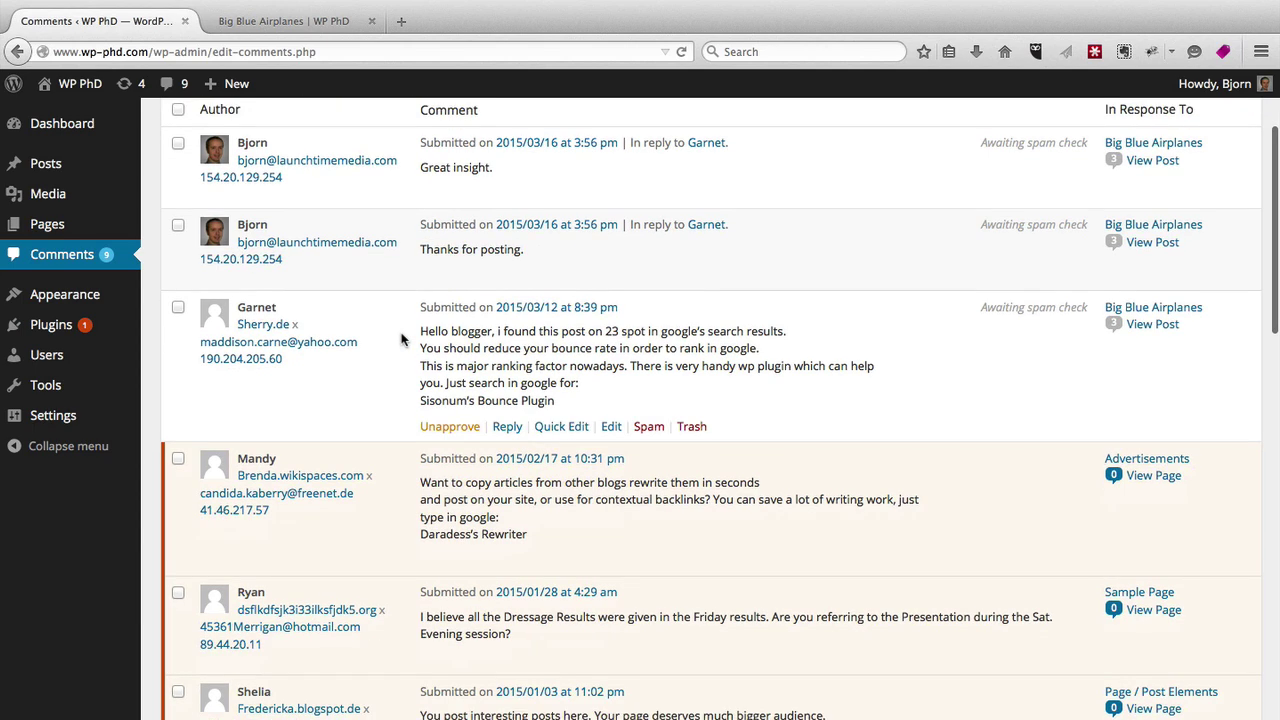
{"action": "scroll", "coordinate": [401, 340], "scroll_direction": "down", "scroll_amount": 1}
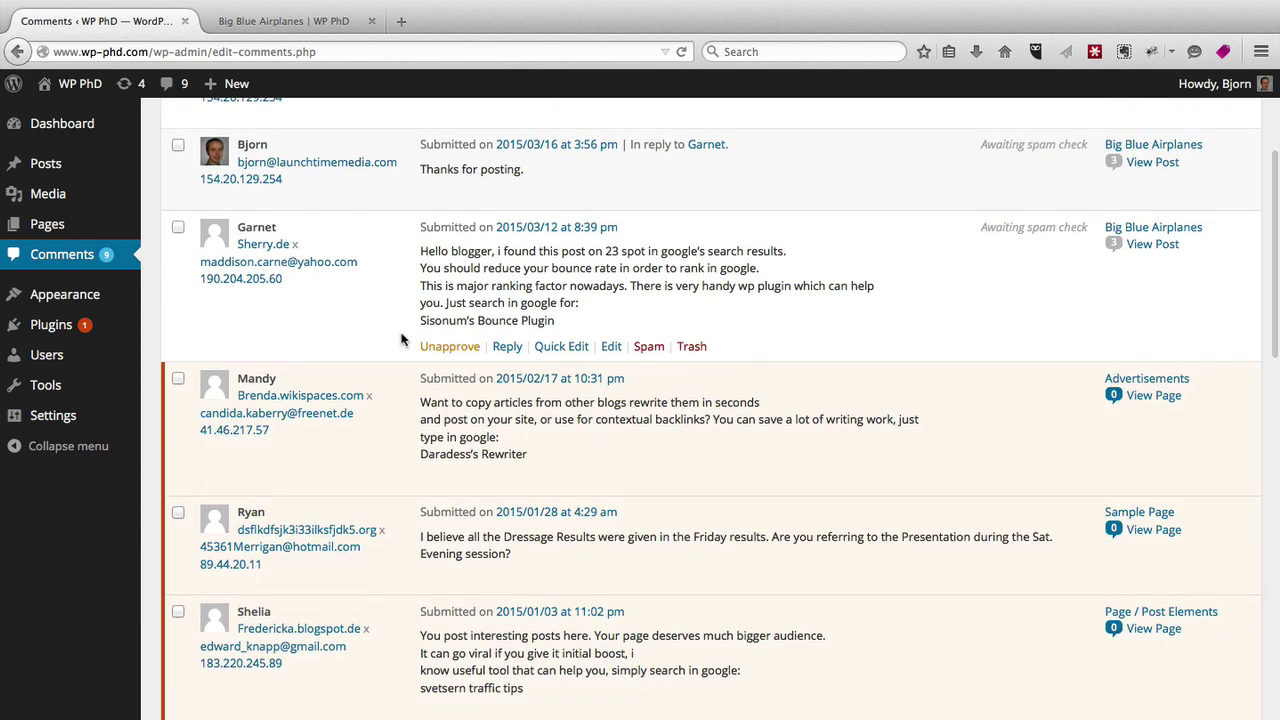
{"action": "scroll", "coordinate": [401, 340], "scroll_direction": "down", "scroll_amount": 3}
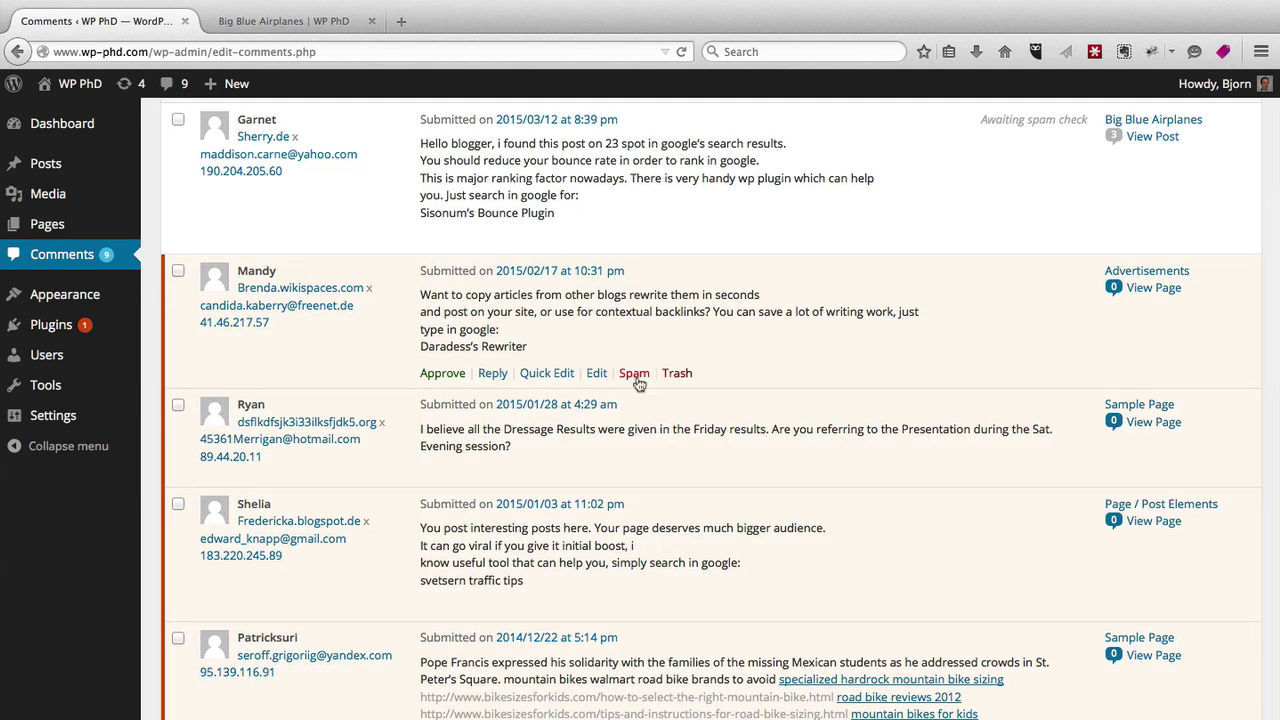
{"action": "left_click", "coordinate": [627, 377]}
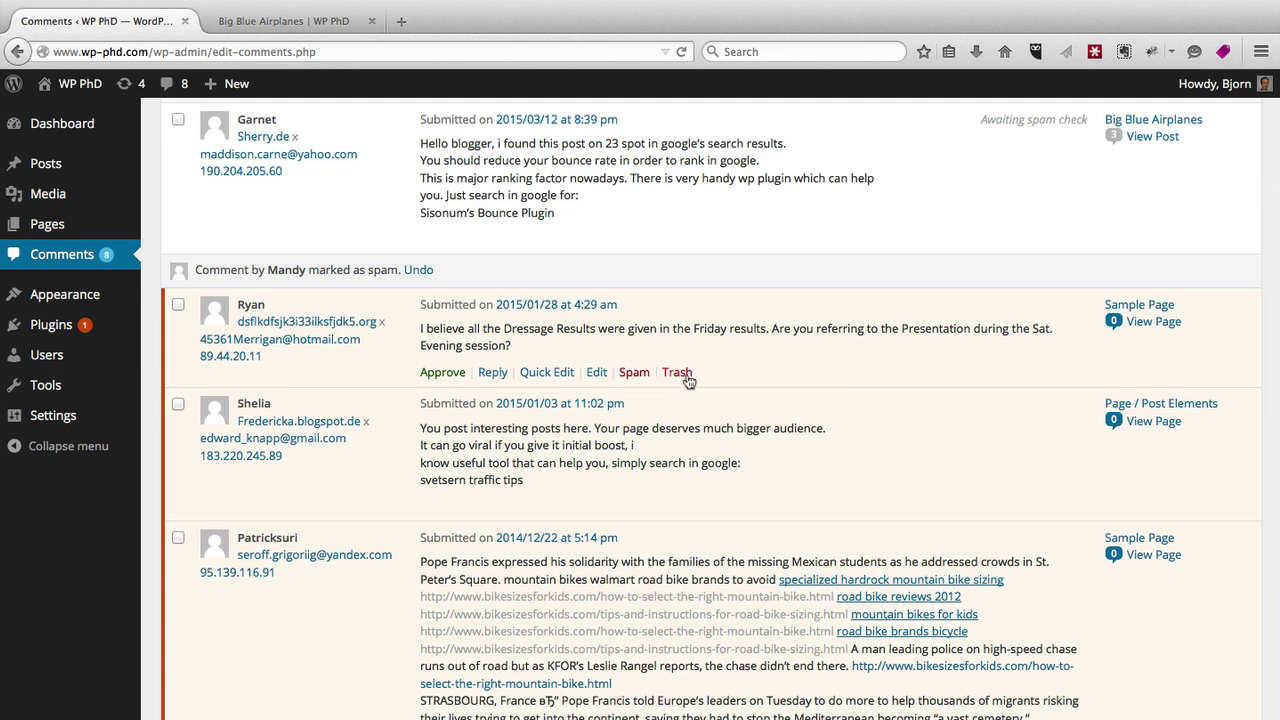
{"action": "left_click", "coordinate": [688, 378]}
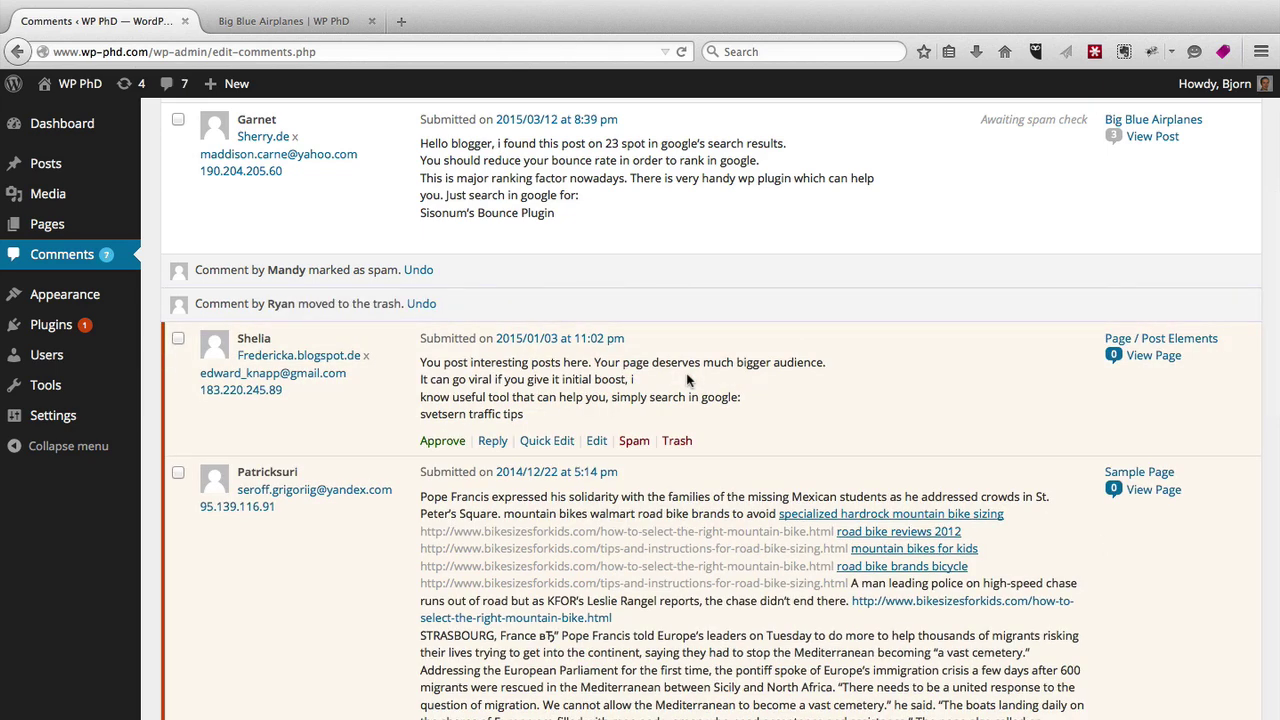
- Remove the website URL from the interesting-posts comment's author details
{"action": "left_click", "coordinate": [601, 446]}
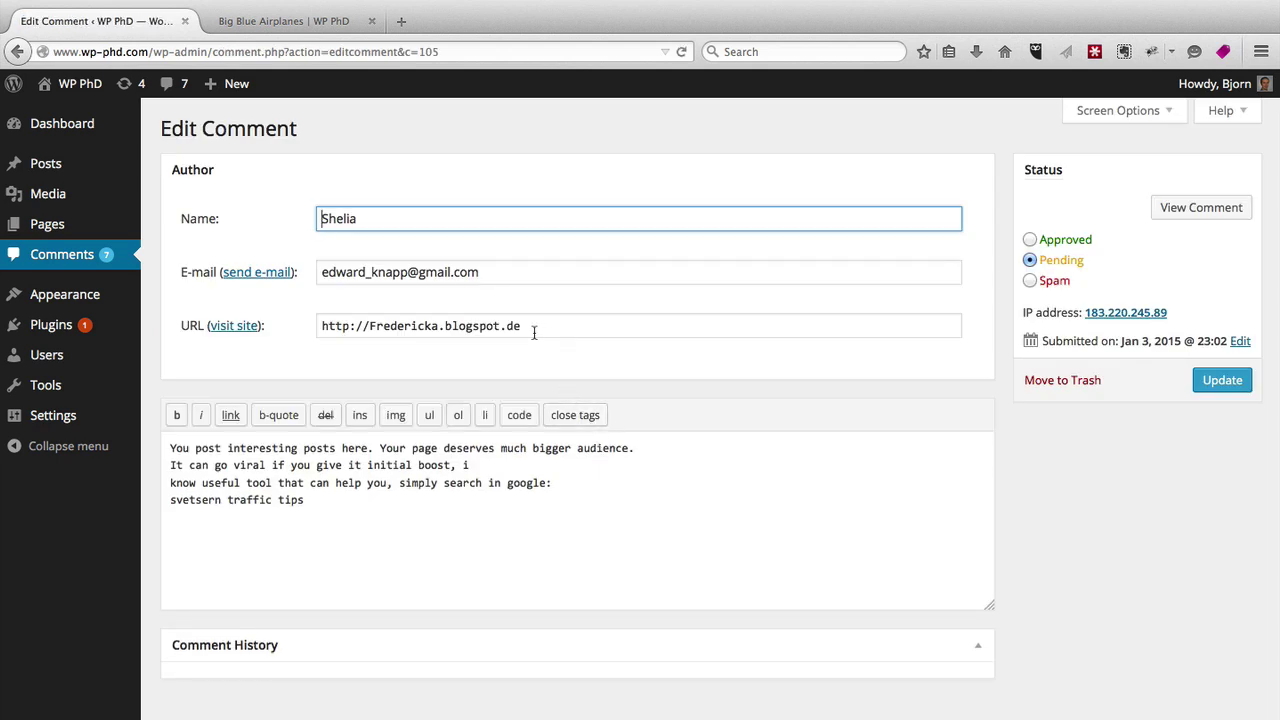
{"action": "left_click_drag", "start_coordinate": [537, 330], "coordinate": [313, 328]}
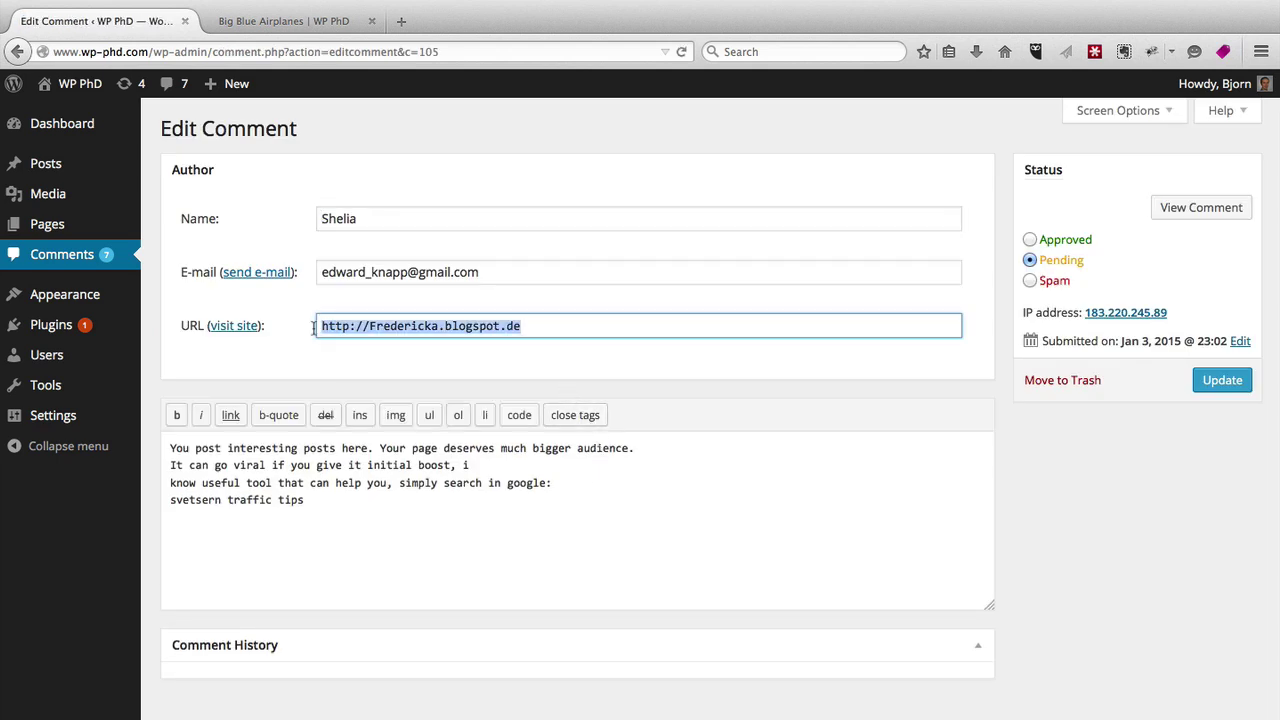
{"action": "key", "text": "BackSpace"}
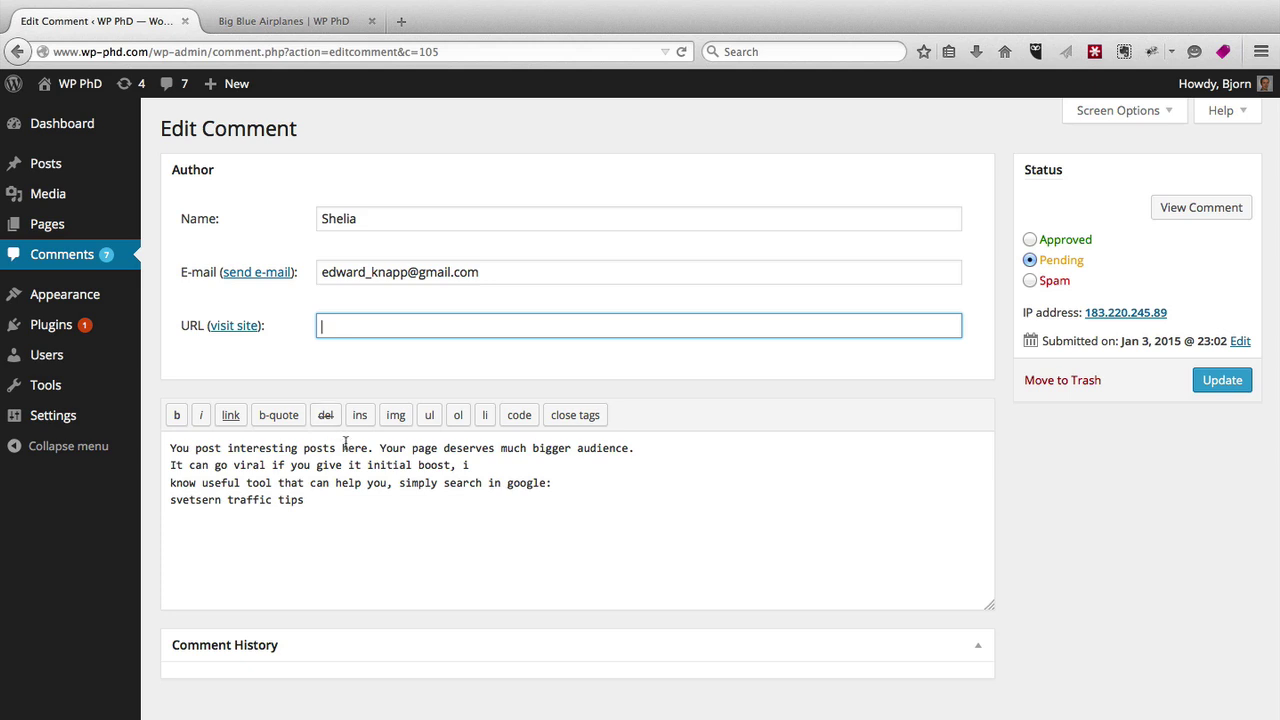
- Change the lone 'i' to 'I', add a period after 'tips', and update the comment
{"action": "left_click", "coordinate": [467, 465]}
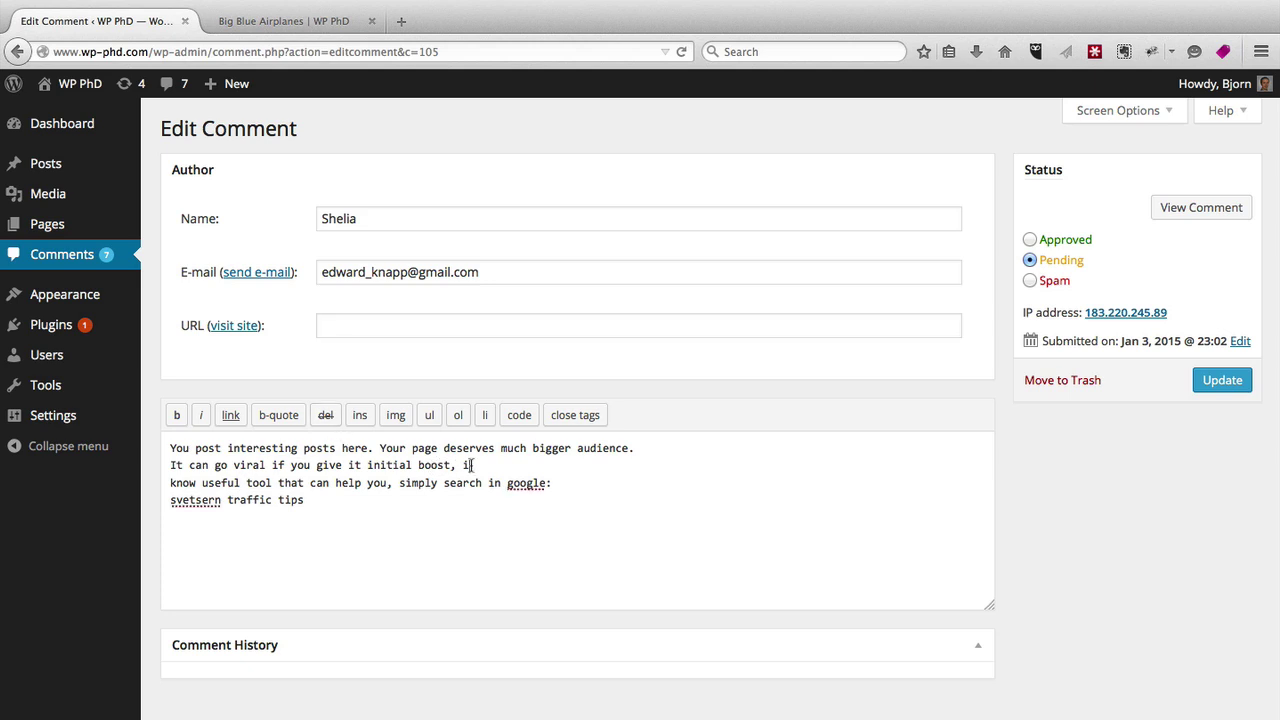
{"action": "double_click", "coordinate": [466, 465]}
{"action": "type", "text": "I"}
{"action": "left_click", "coordinate": [464, 499]}
{"action": "type", "text": "."}
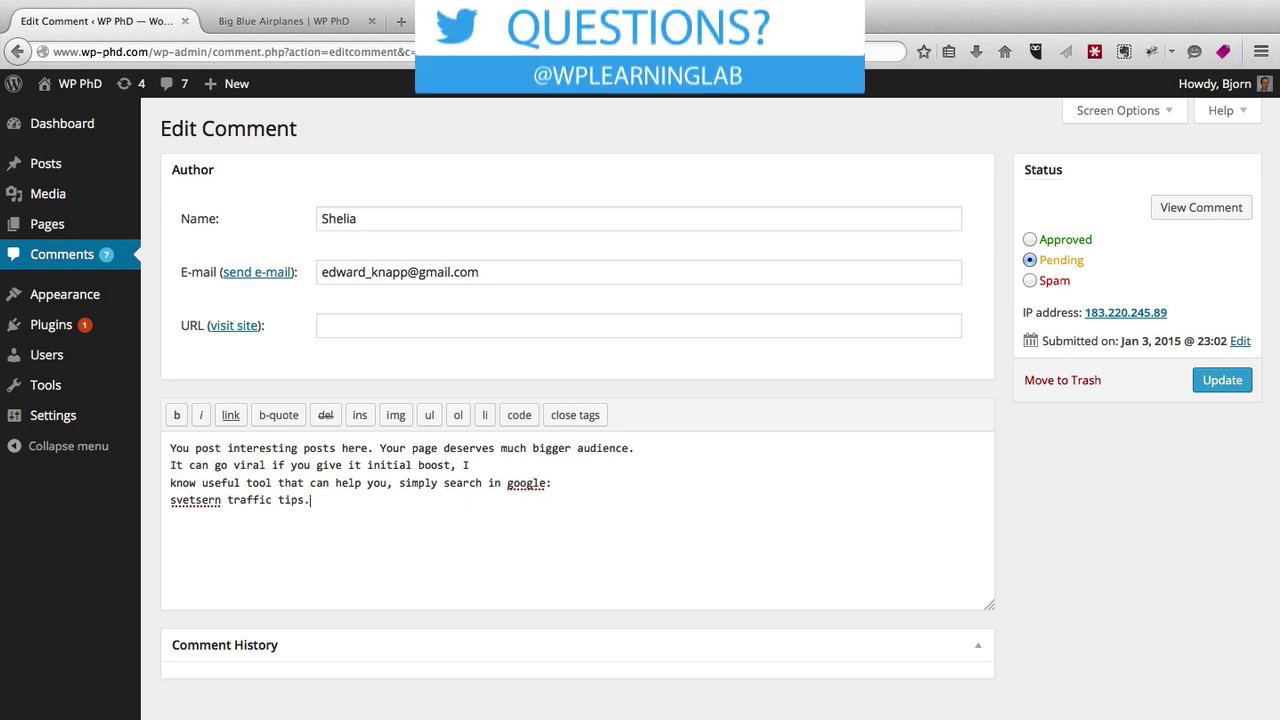
{"action": "left_click", "coordinate": [1222, 390]}
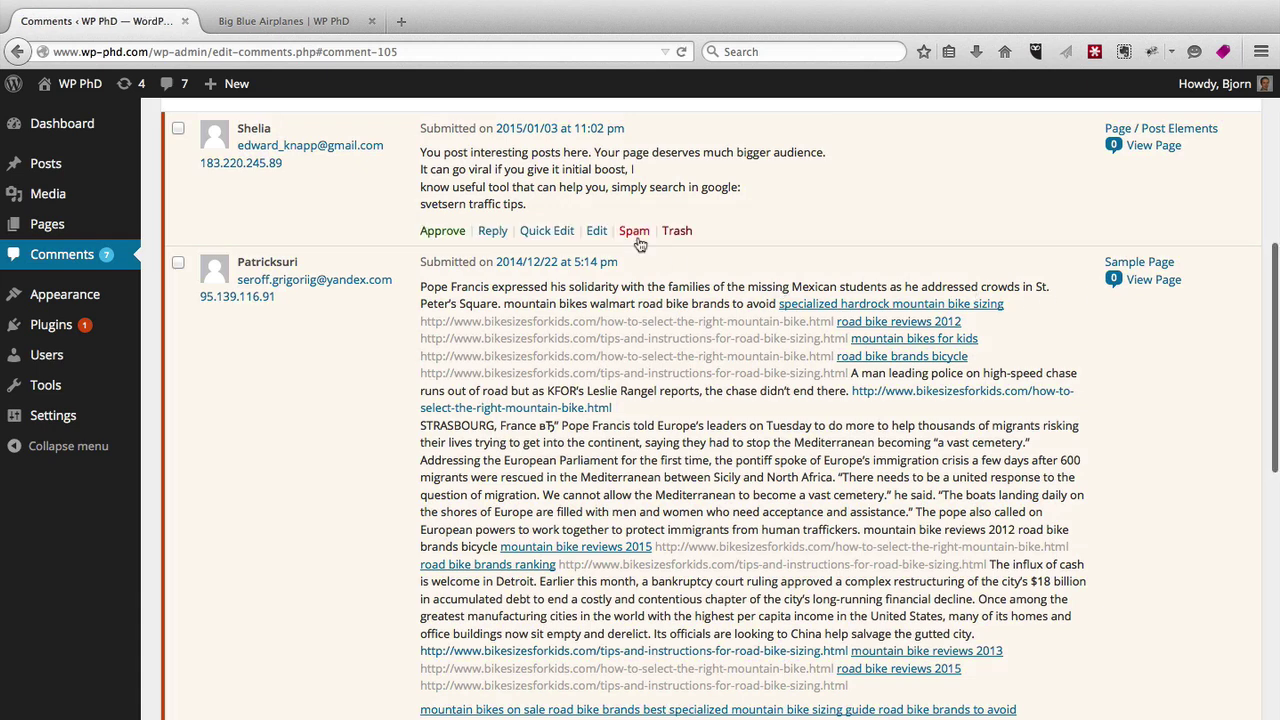
{"action": "scroll", "coordinate": [640, 240], "scroll_direction": "up", "scroll_amount": 1}
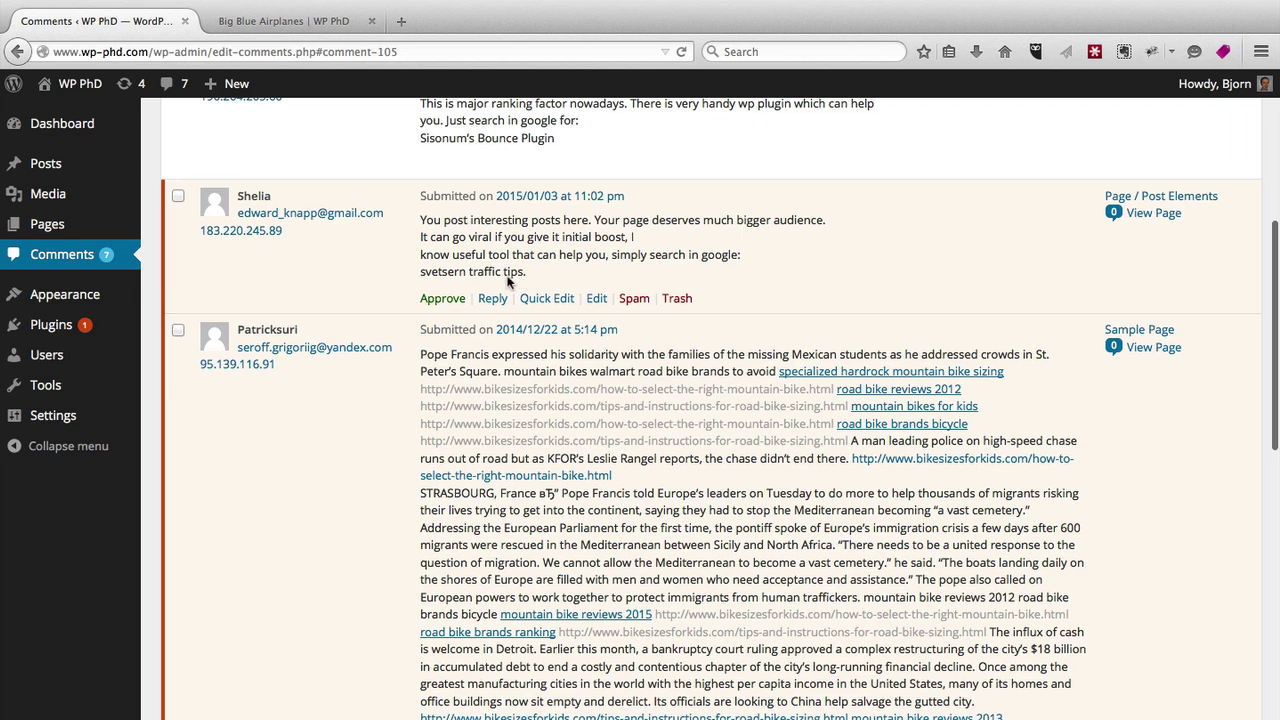
{"action": "left_click", "coordinate": [595, 299]}
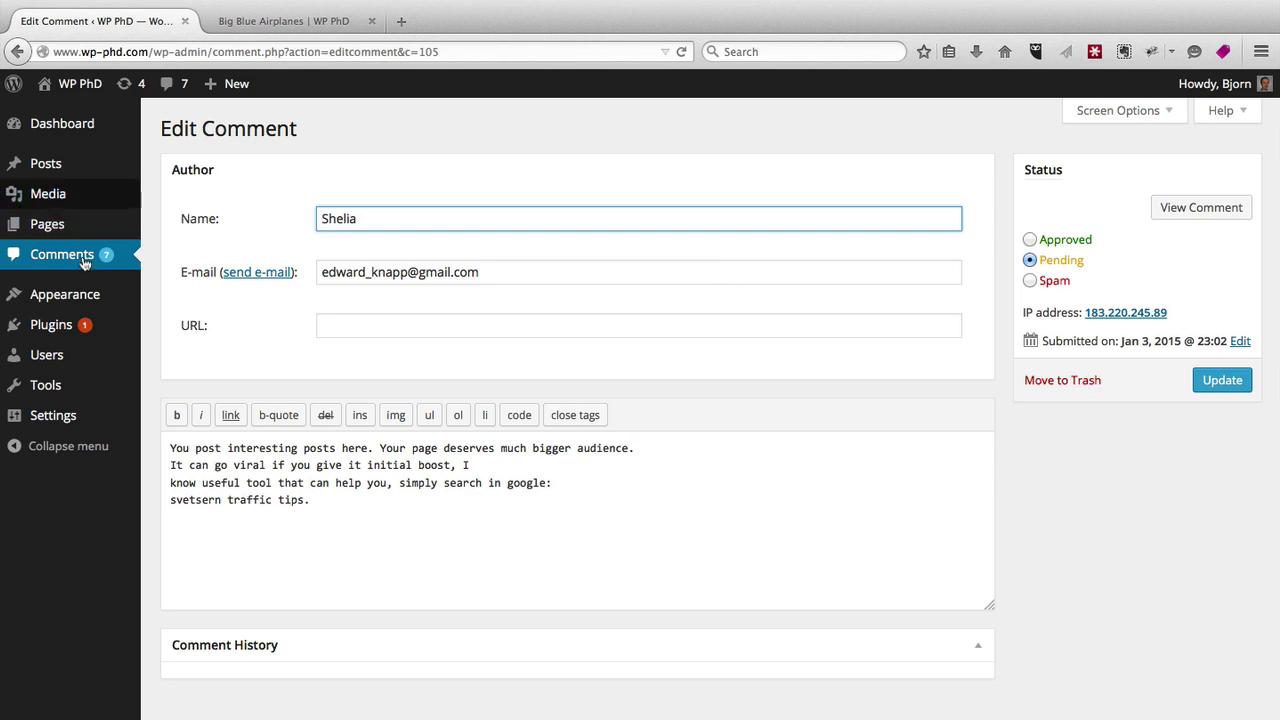
{"action": "left_click", "coordinate": [45, 254]}
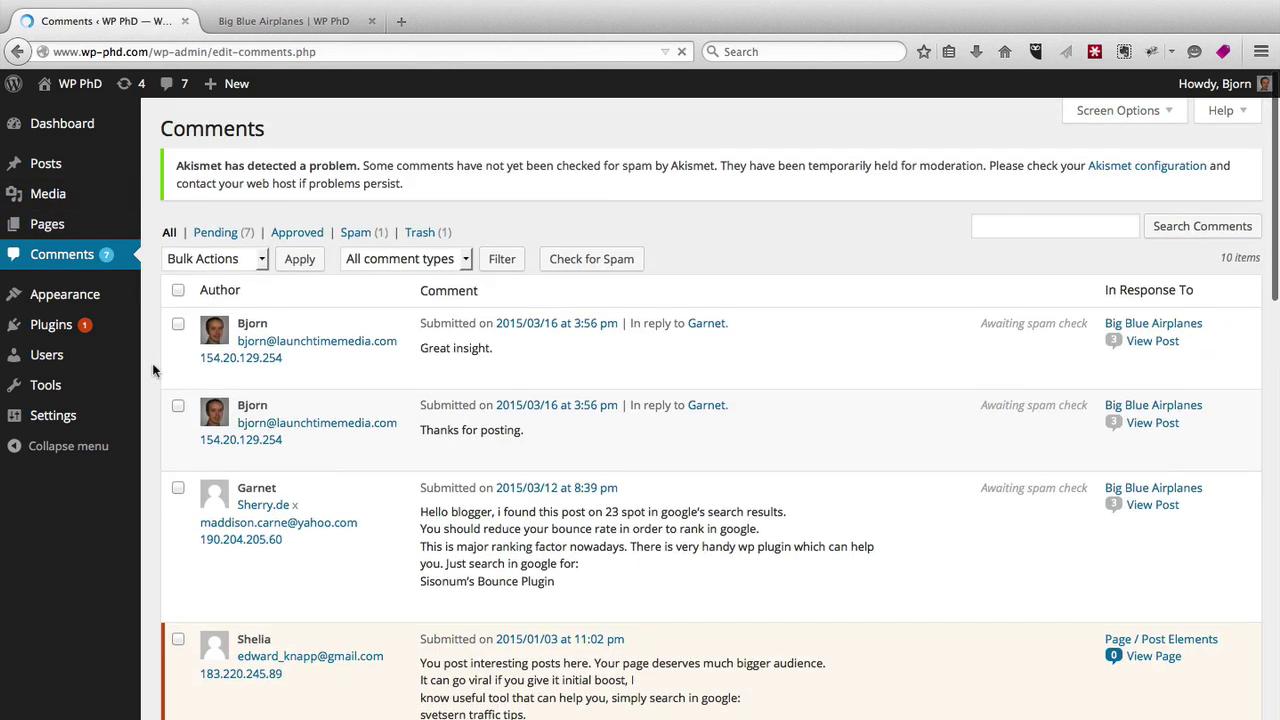
{"action": "scroll", "coordinate": [152, 369], "scroll_direction": "down", "scroll_amount": 5}
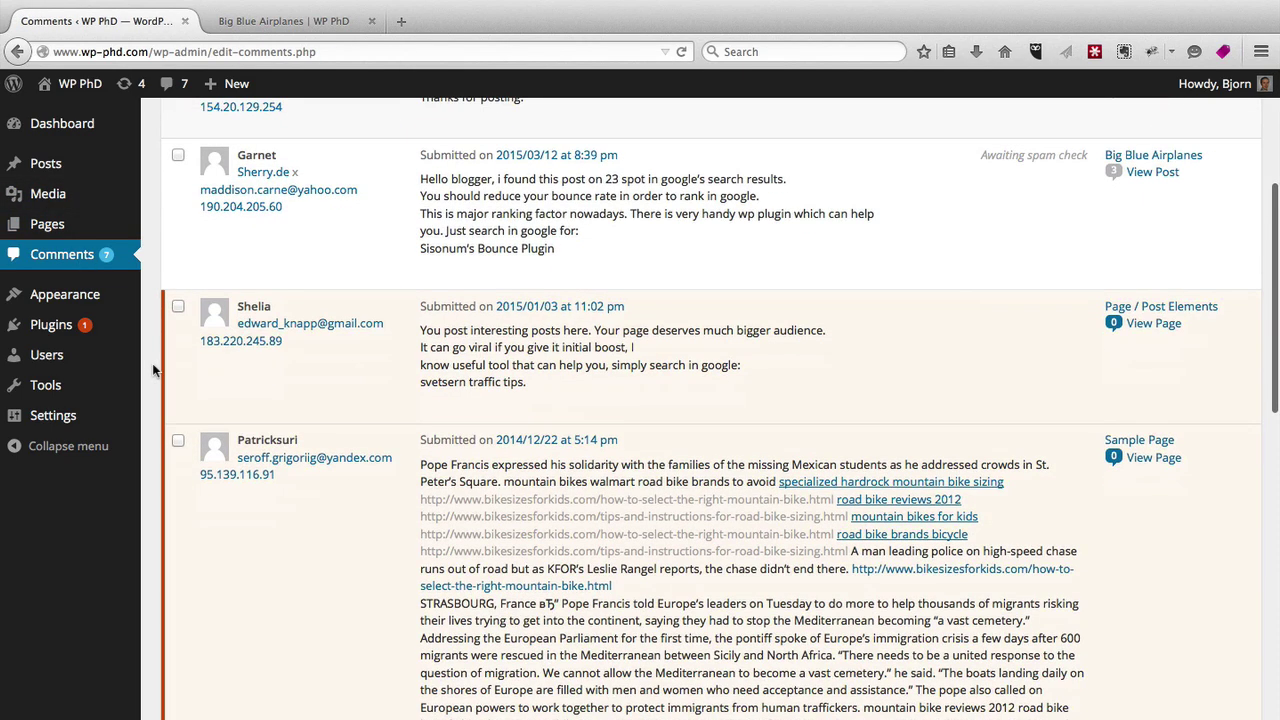
{"action": "scroll", "coordinate": [152, 369], "scroll_direction": "up", "scroll_amount": 5}
{"action": "scroll", "coordinate": [152, 369], "scroll_direction": "up", "scroll_amount": 1}
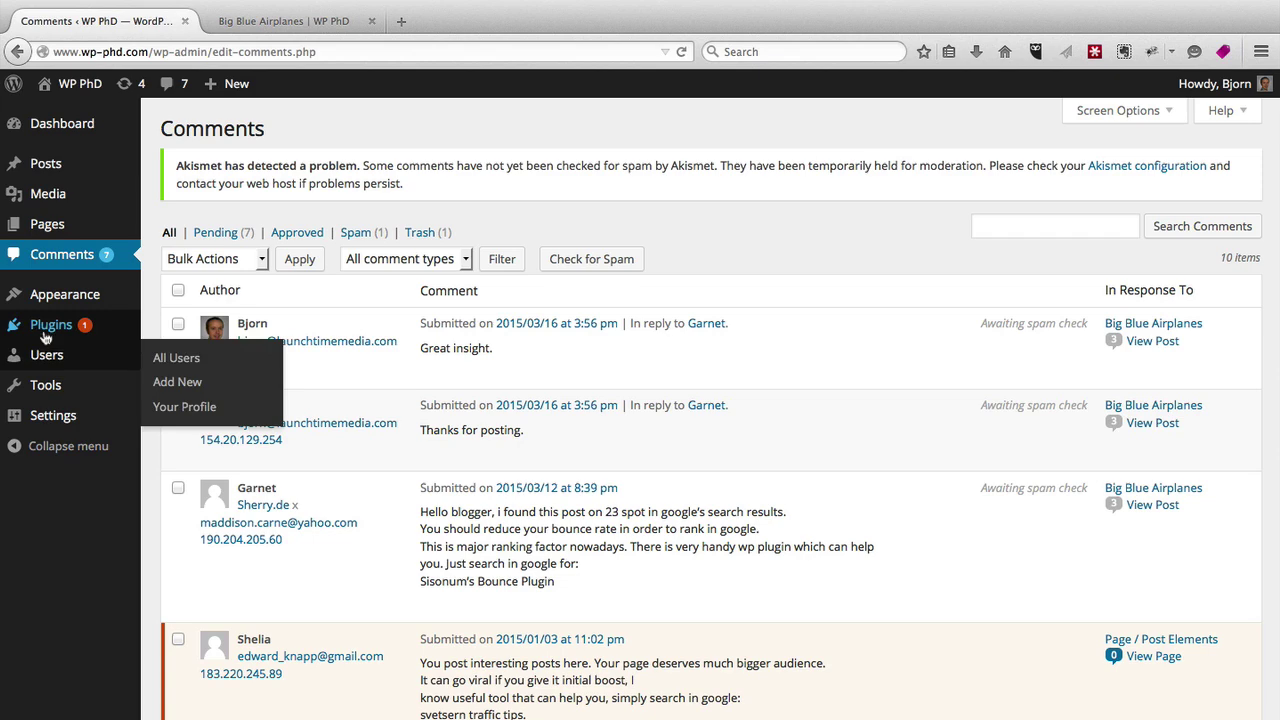
{"action": "mouse_move", "coordinate": [51, 324]}
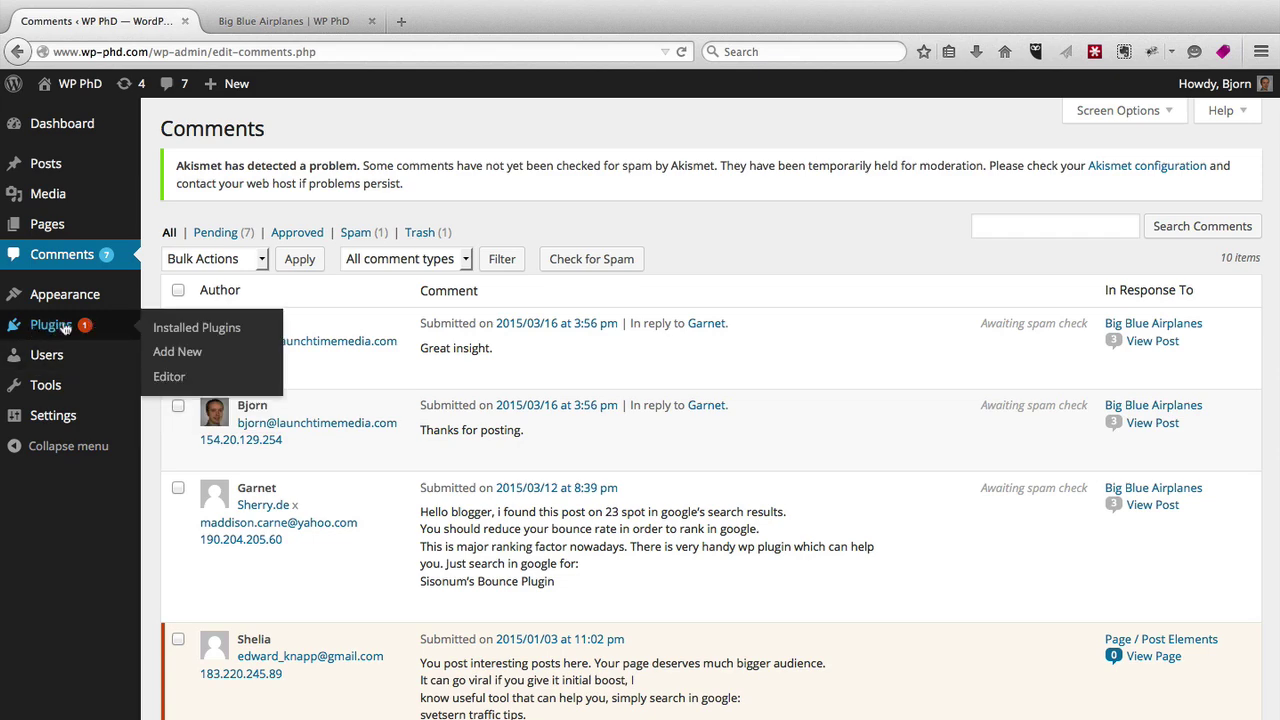
- Open Installed Plugins to show the Akismet anti-spam plugin
{"action": "left_click", "coordinate": [63, 327]}
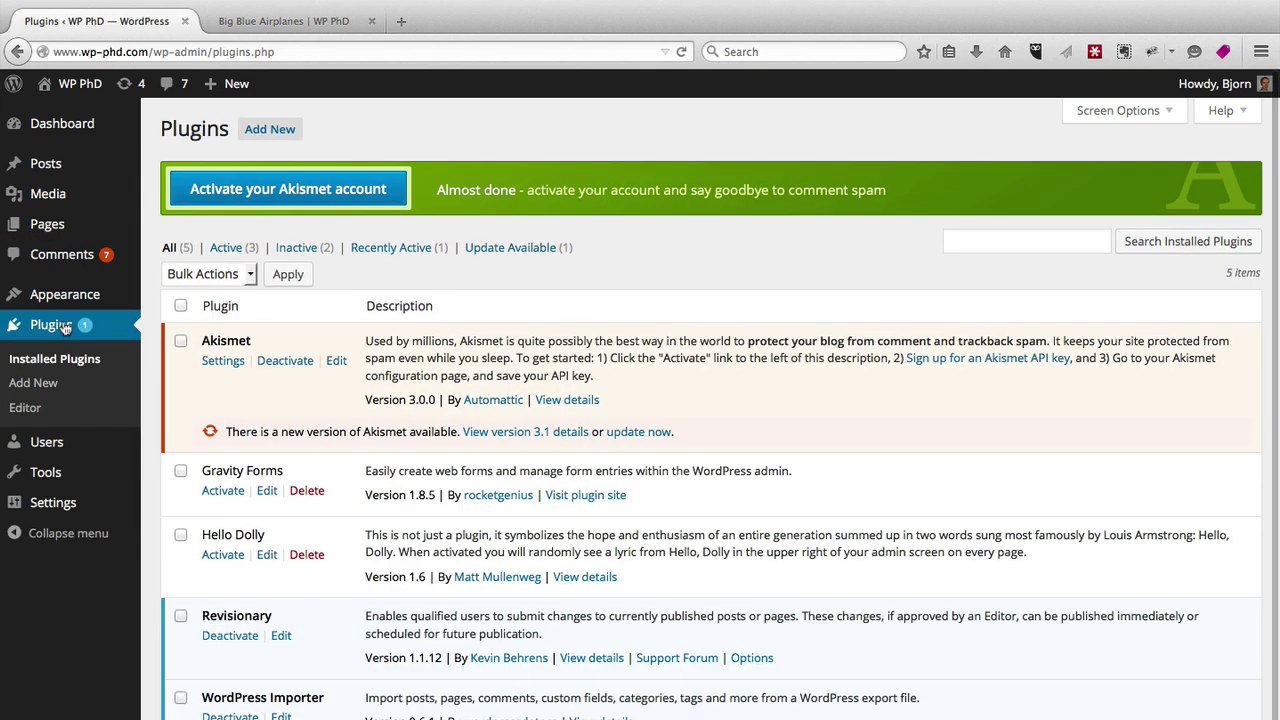
{"action": "left_click", "coordinate": [227, 347]}
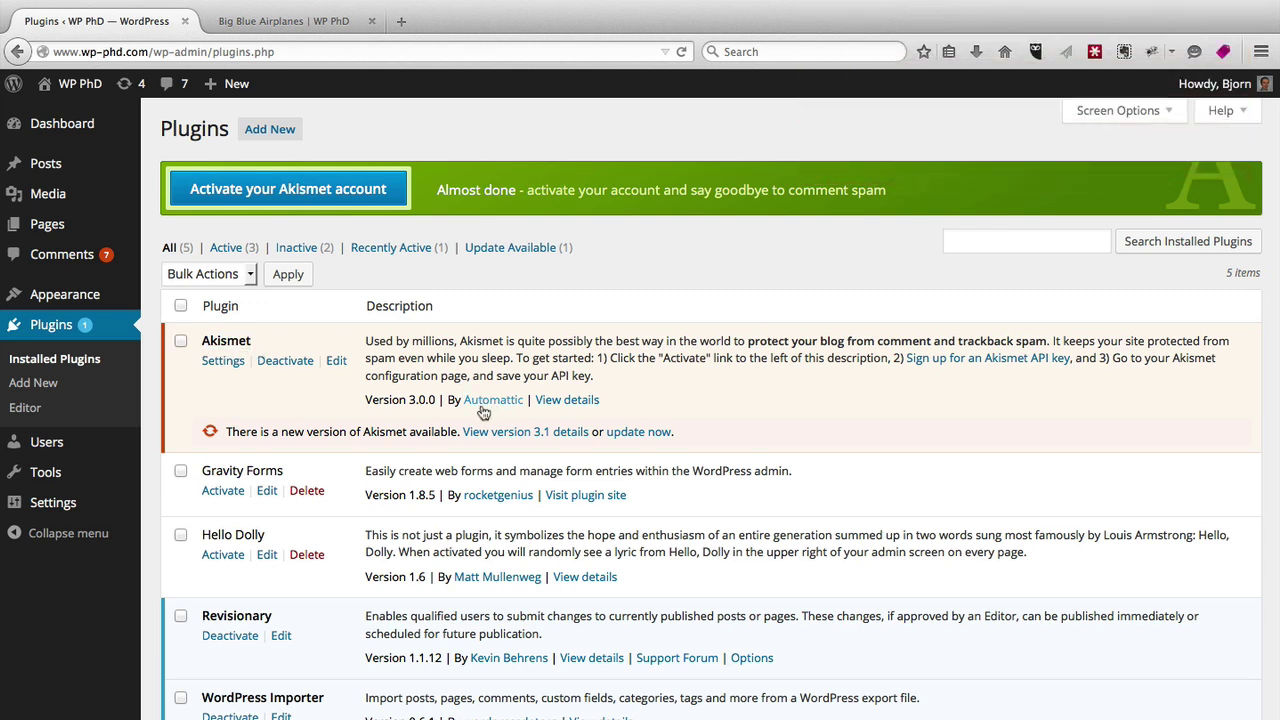